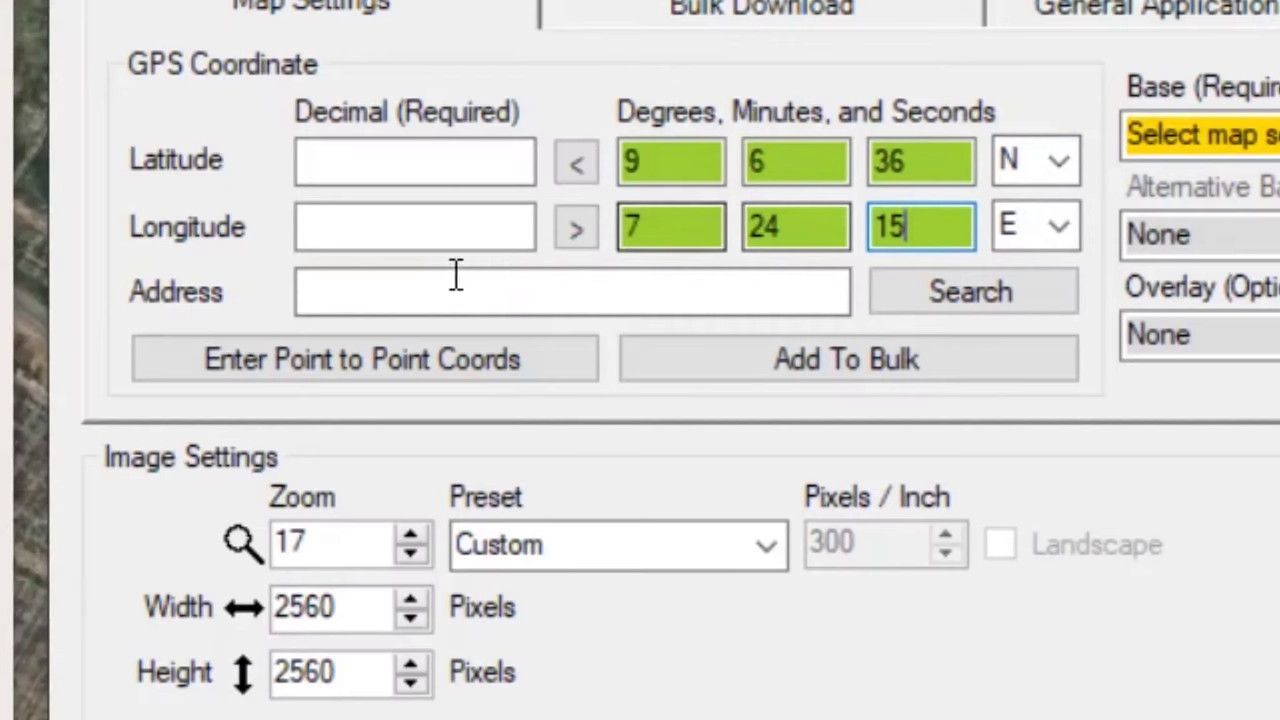
Convert the entered degrees, minutes and seconds to decimal coordinates and set the base map to Bing Maps - Satellite + Labels
left_click(578, 163)
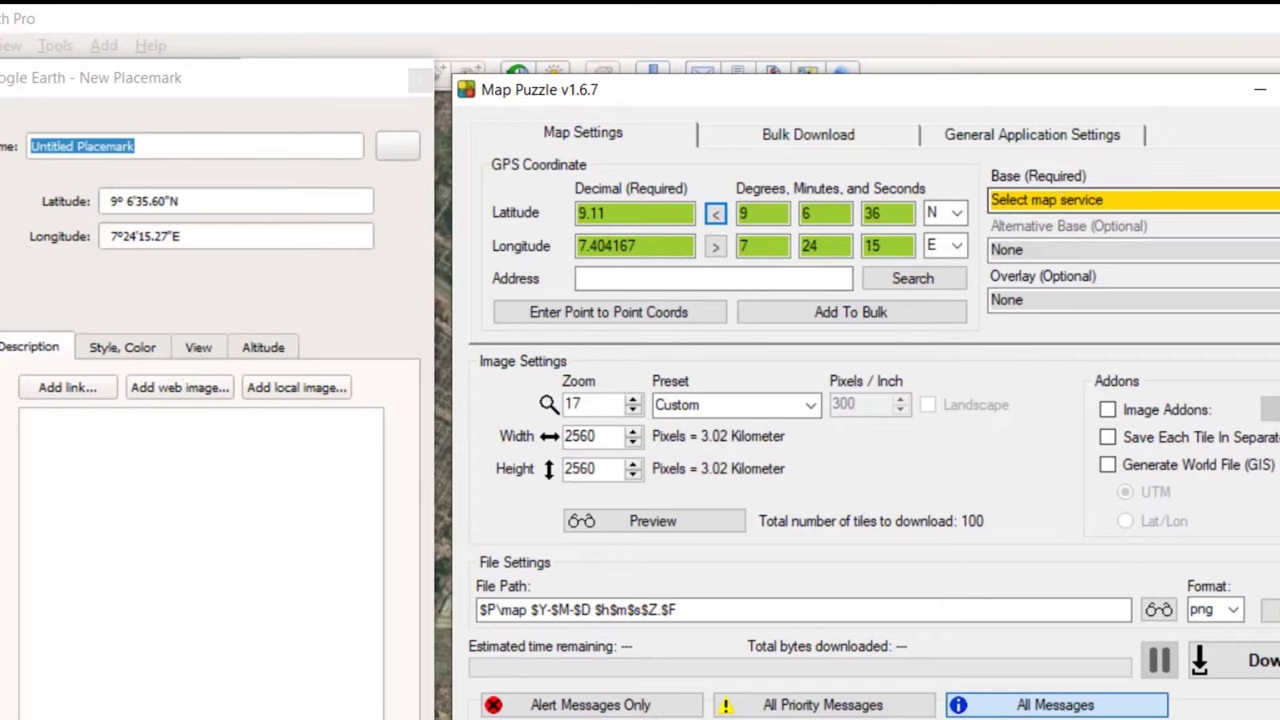
left_click(1100, 200)
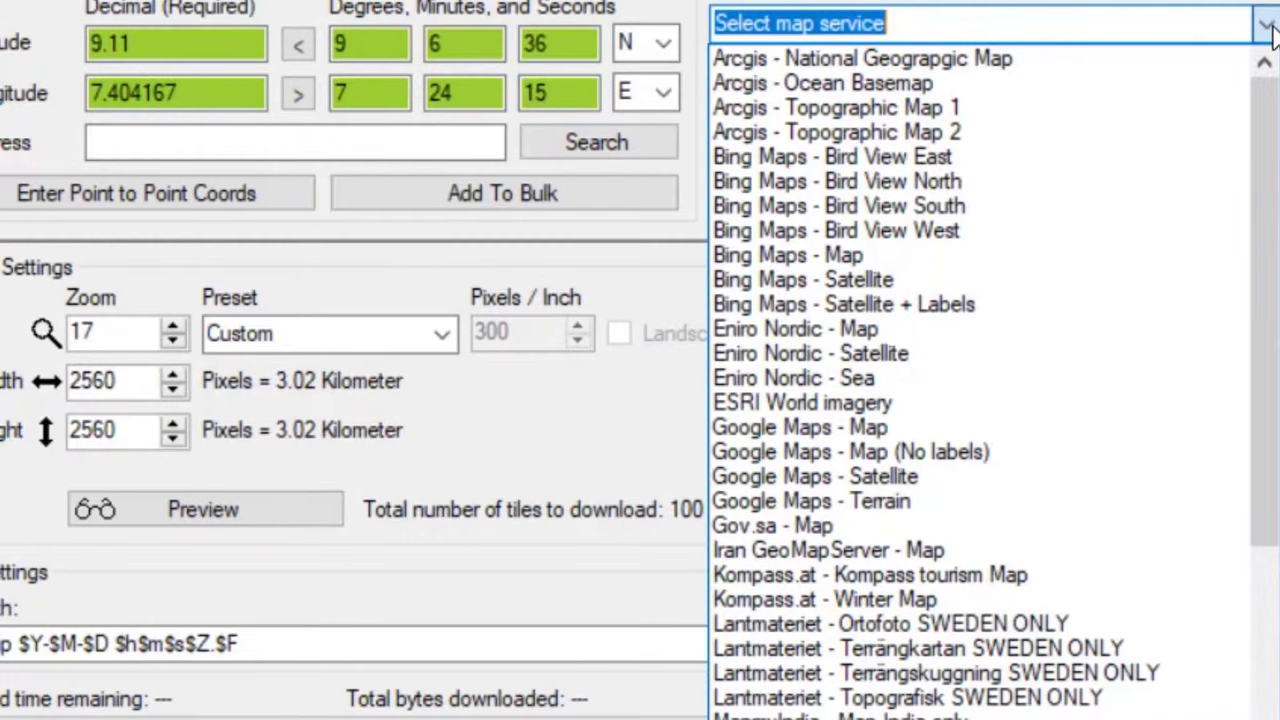
left_click(1278, 205)
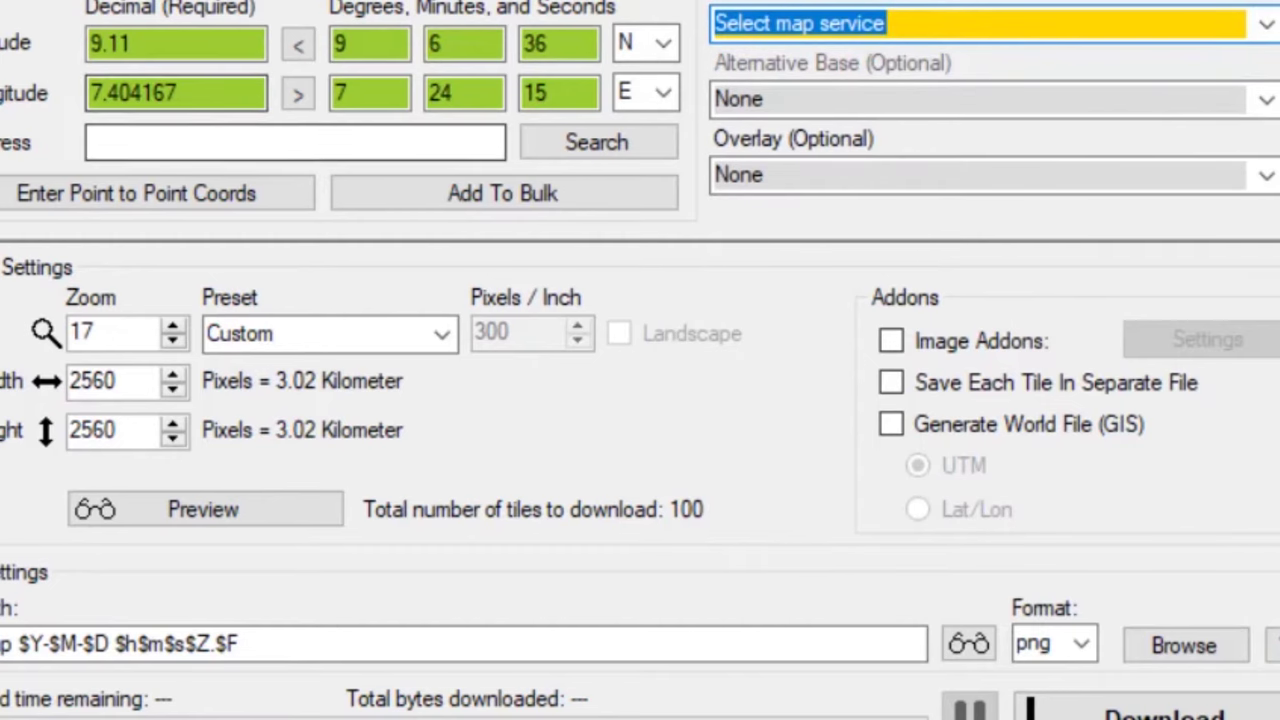
left_click(1266, 28)
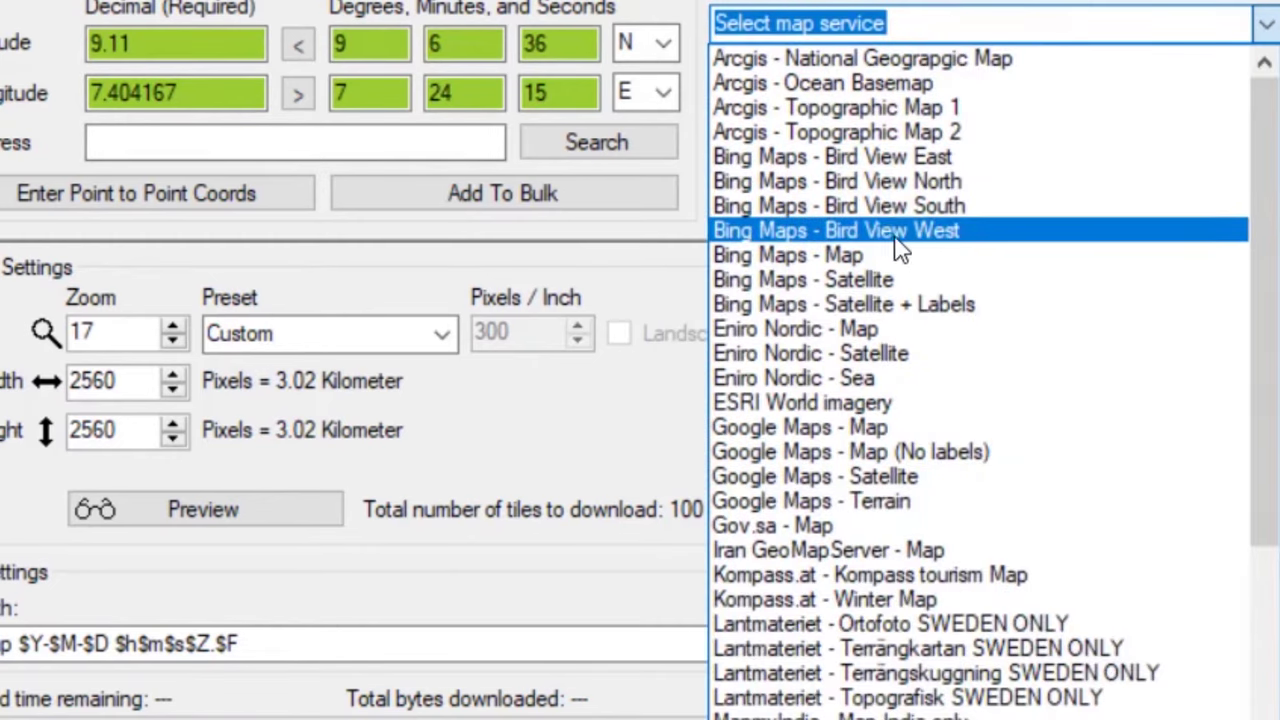
scroll(786, 680, "down", 4)
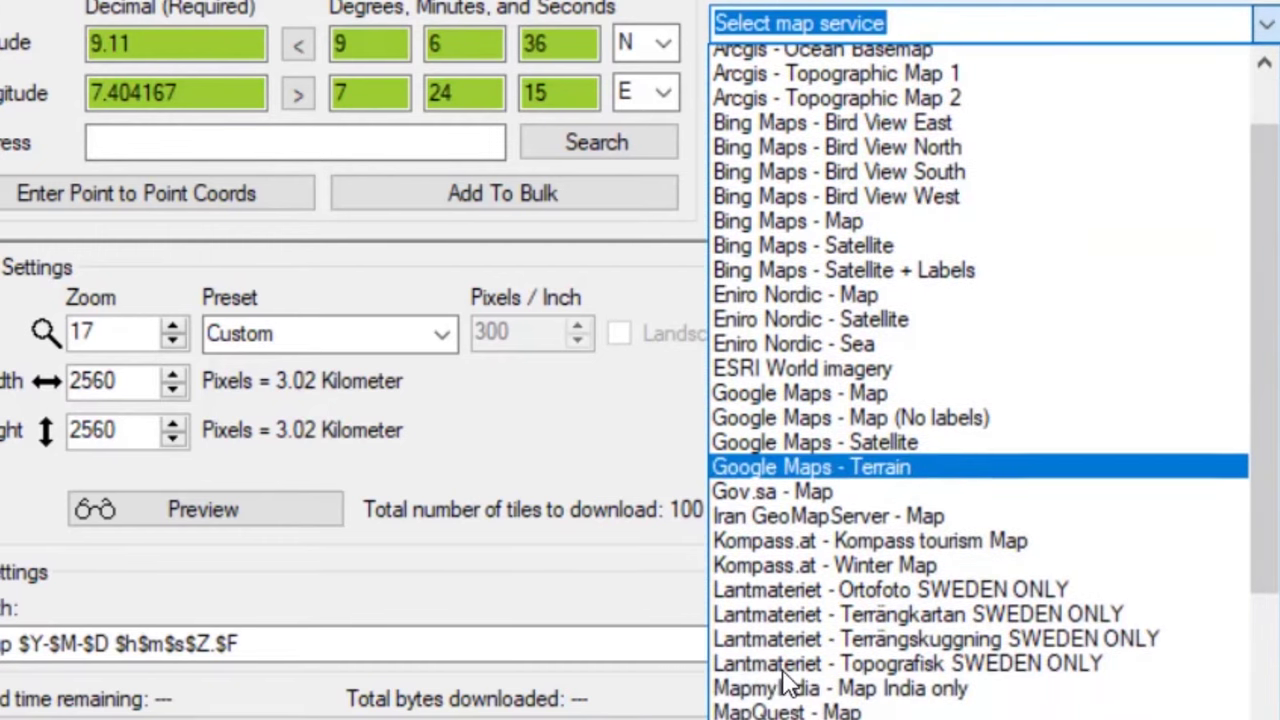
scroll(860, 520, "up", 5)
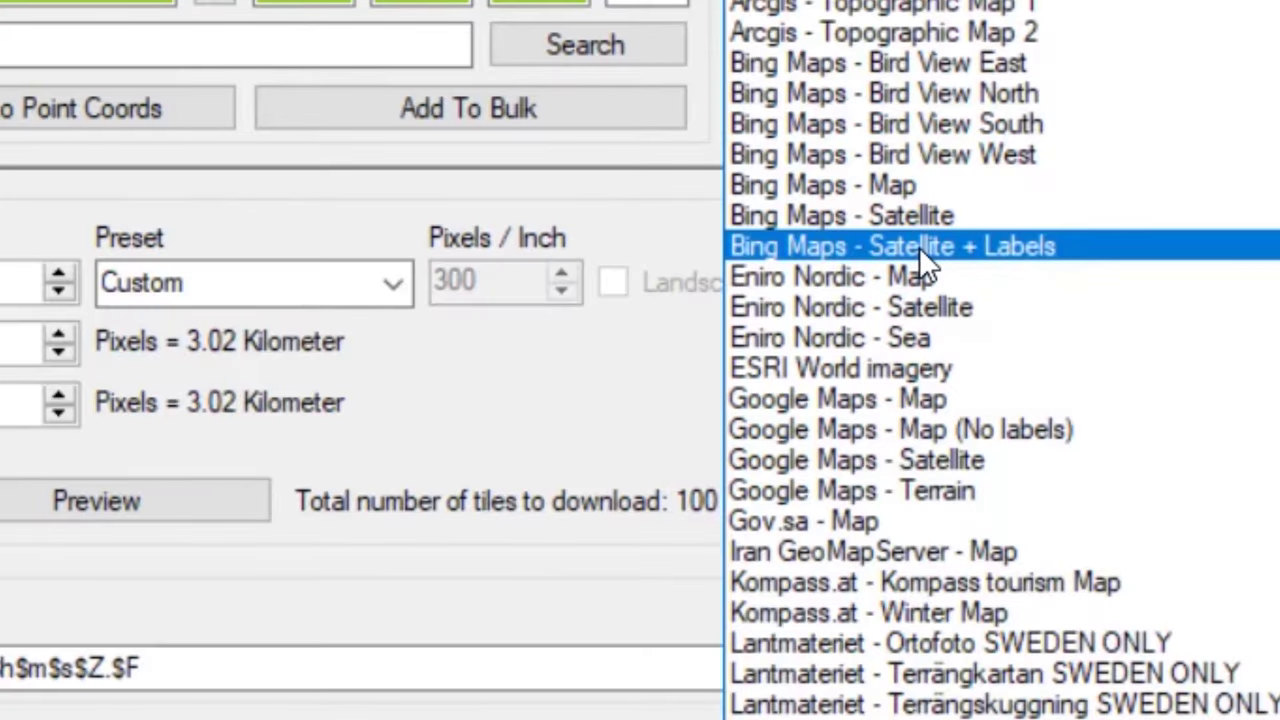
left_click(919, 247)
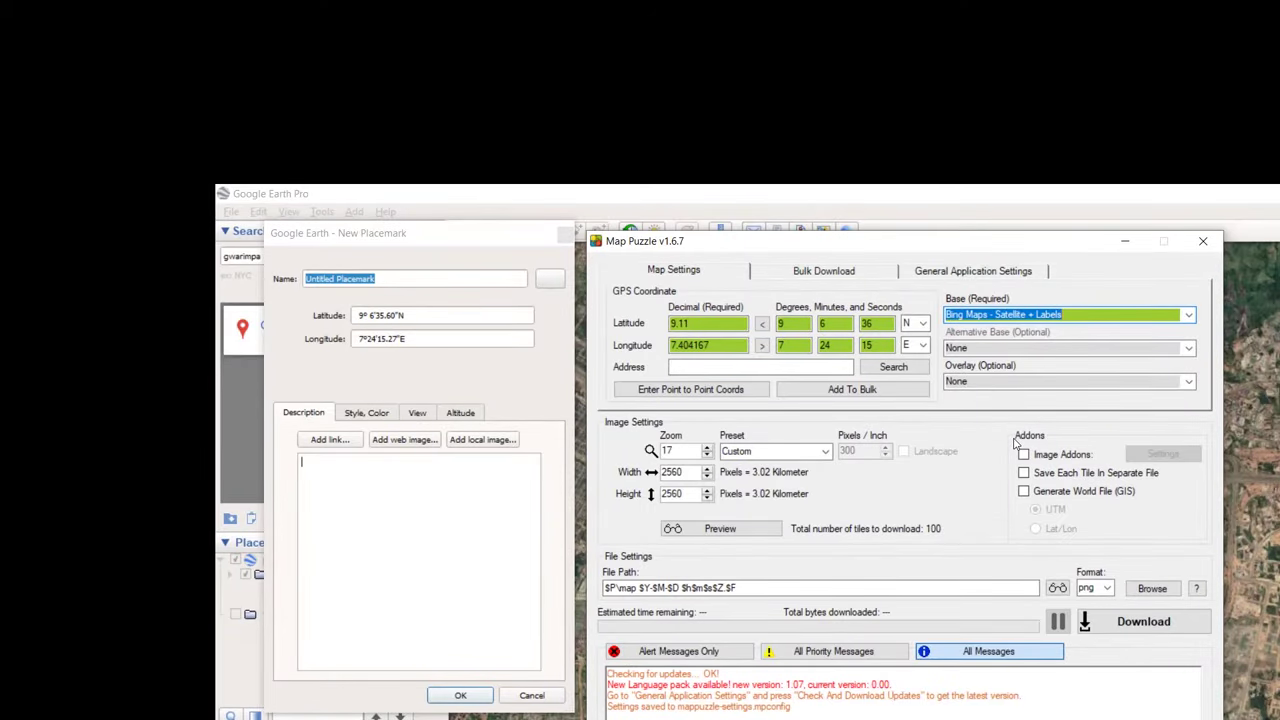
Set the alternative base map to ESRI World imagery and preview the download area
left_click(1030, 350)
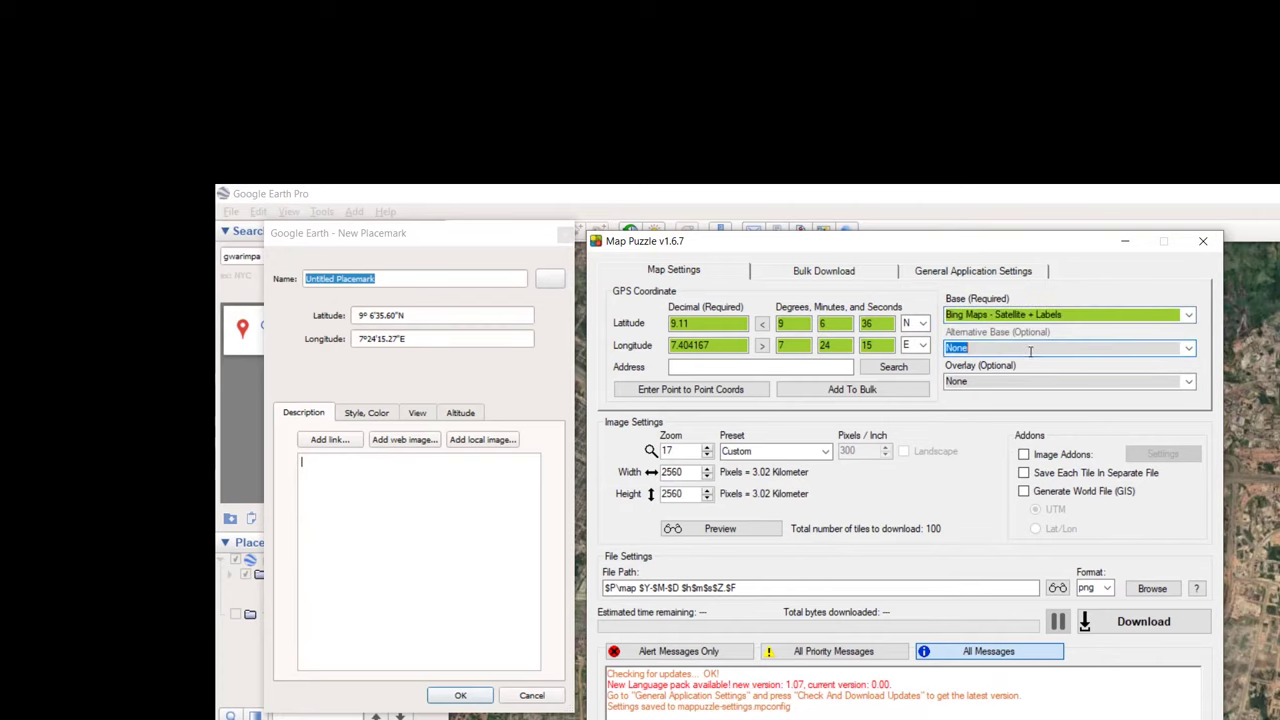
left_click(1189, 350)
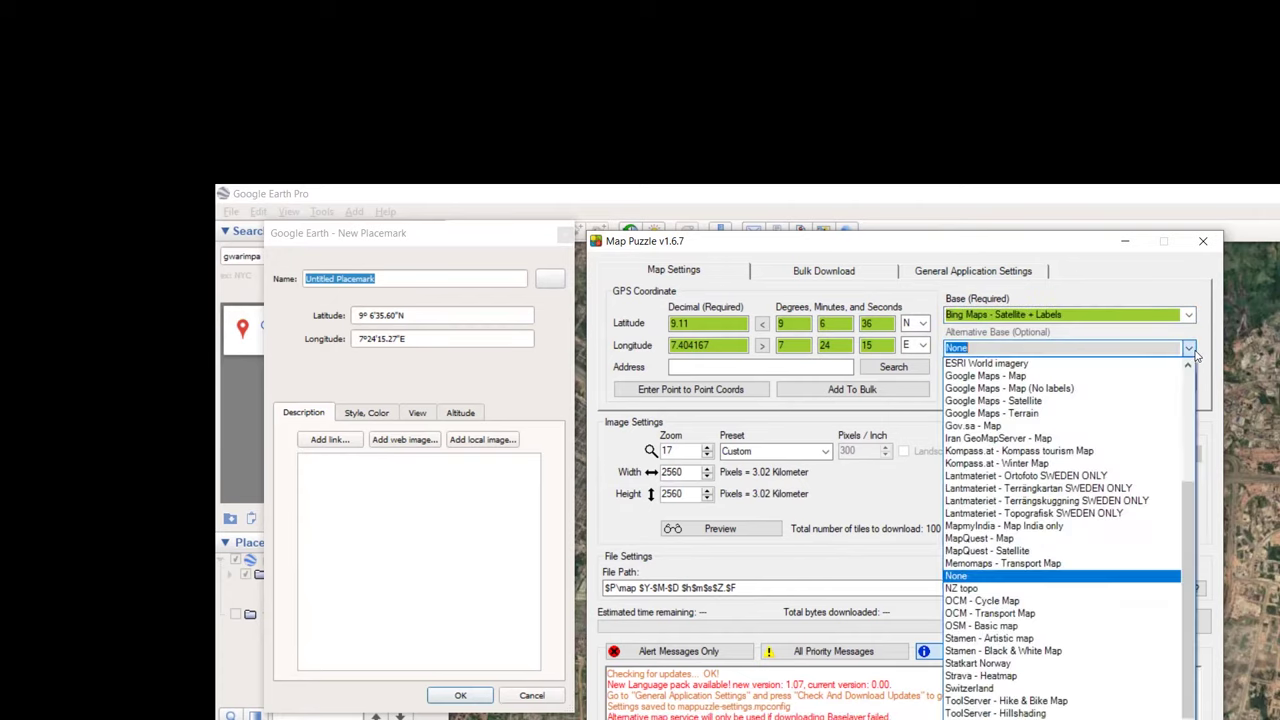
left_click(1005, 365)
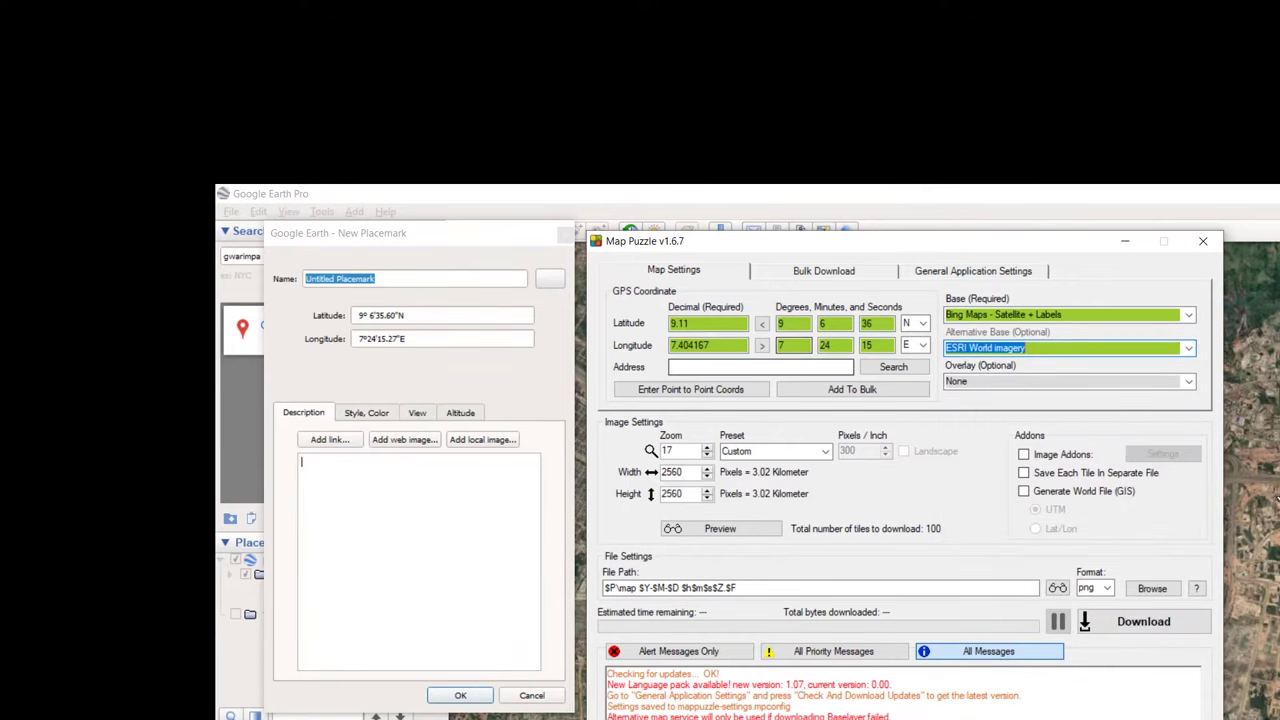
left_click(697, 533)
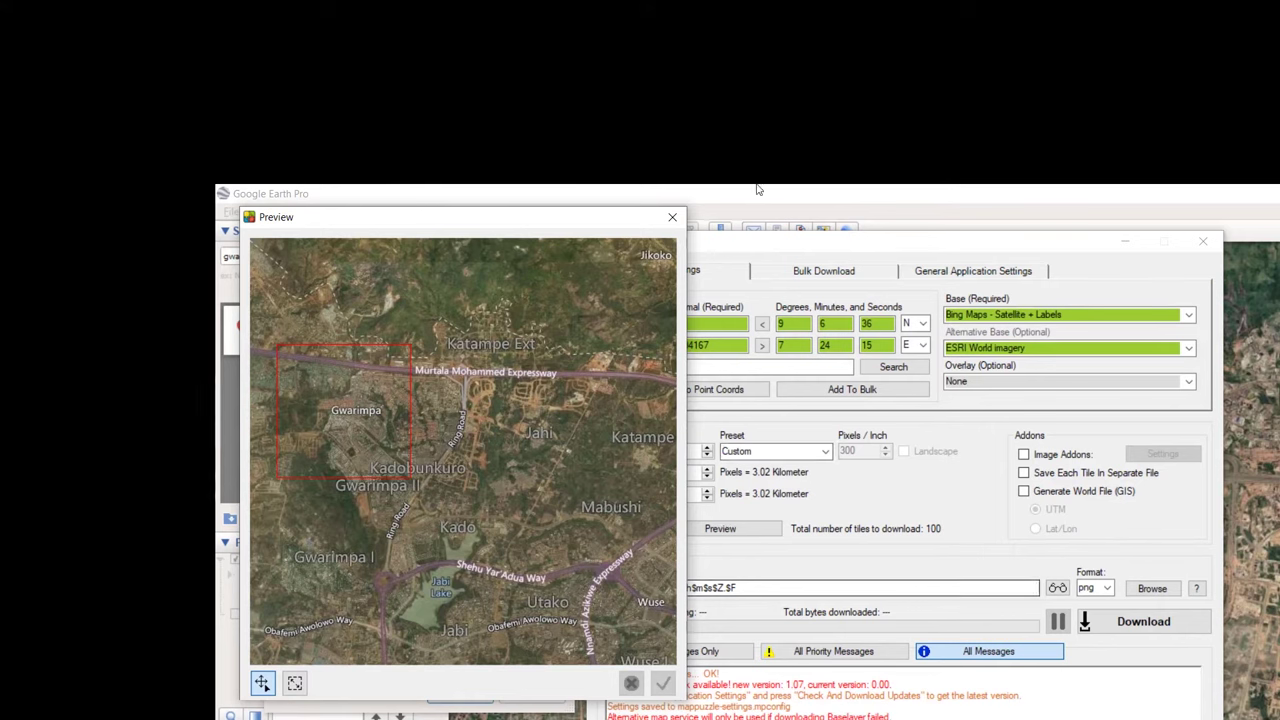
left_click(670, 219)
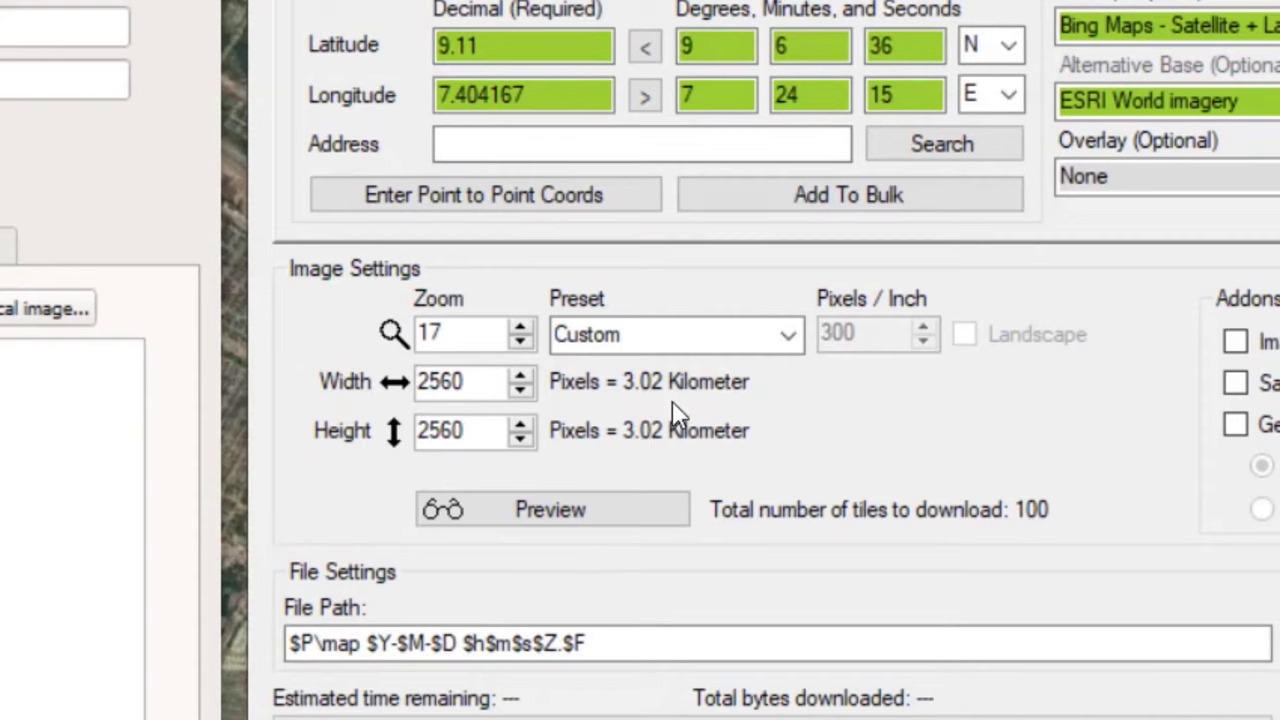
Set the image size preset to B0 JIS (1030 x 1456 mm)
left_click(785, 337)
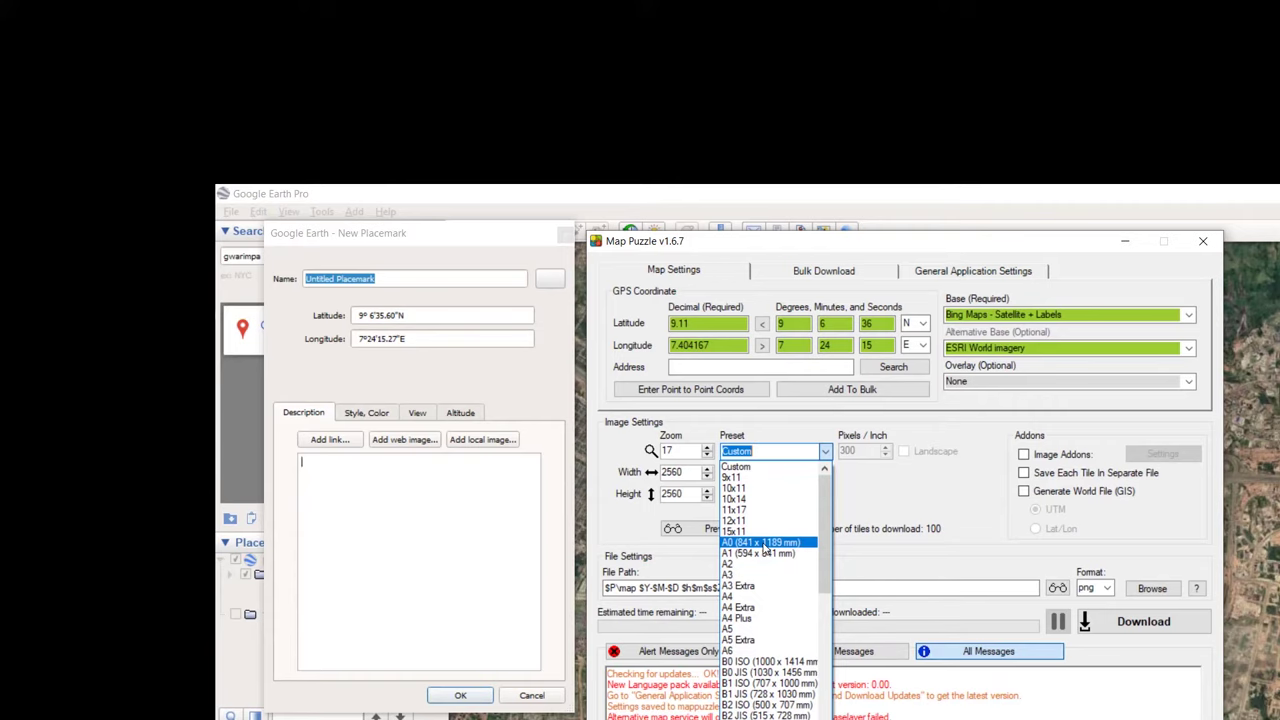
left_click(763, 542)
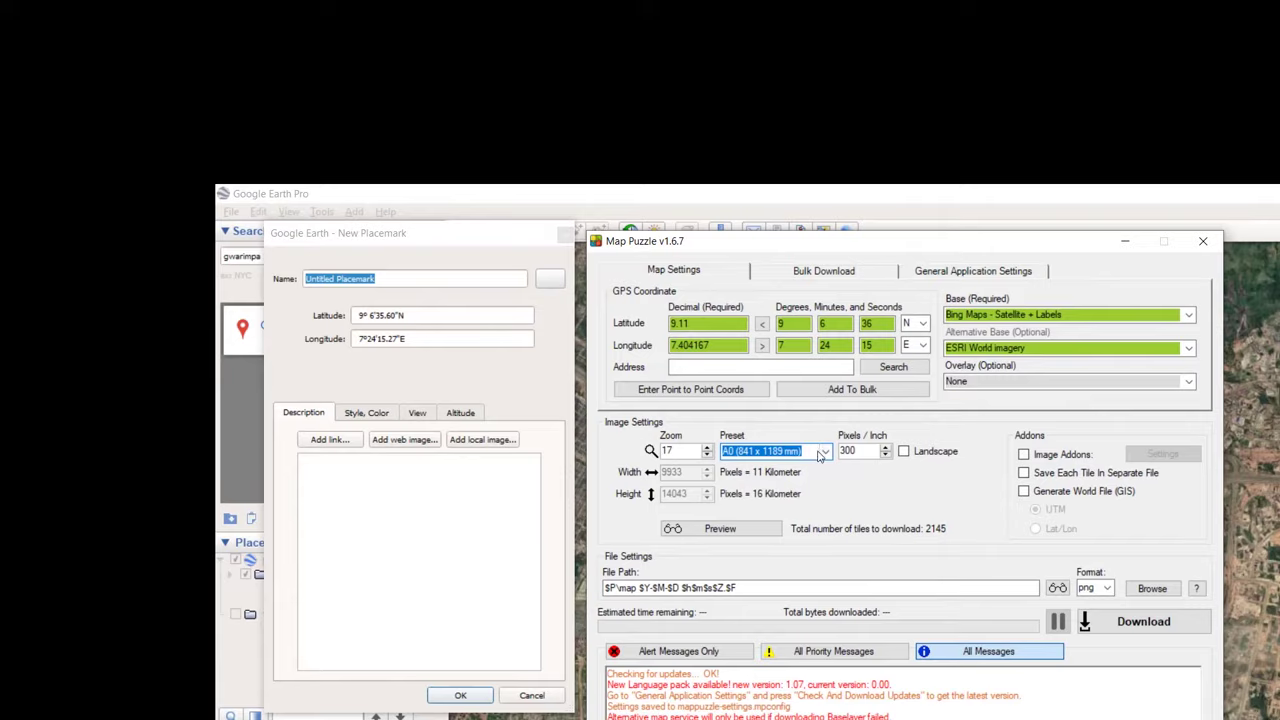
left_click(795, 358)
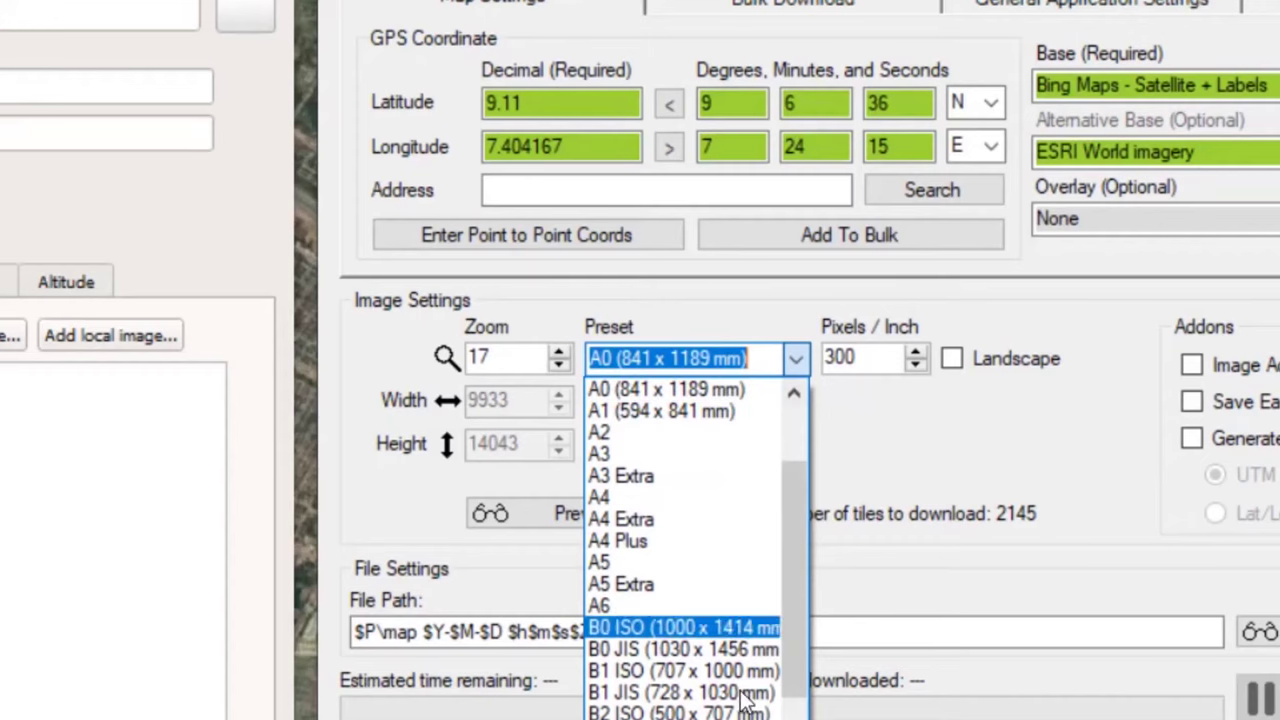
left_click(737, 655)
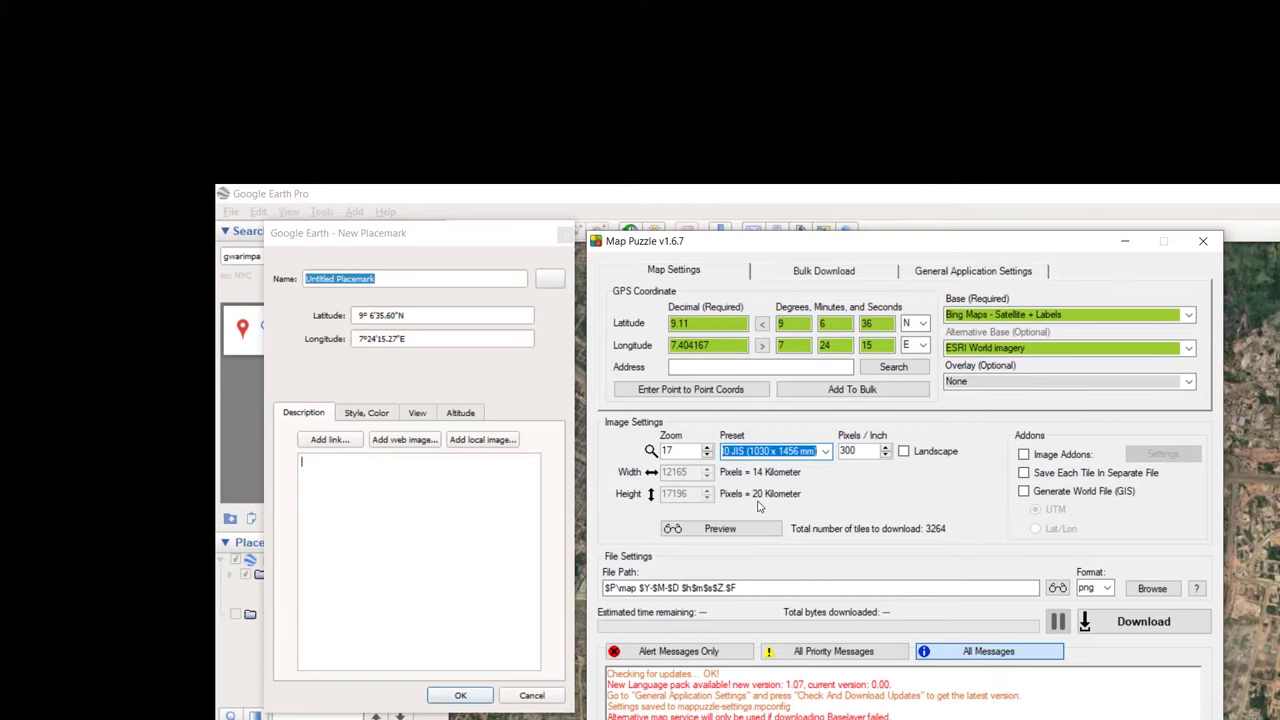
Preview the map, move the download area southeast over Abuja, and accept the new position
left_click(702, 536)
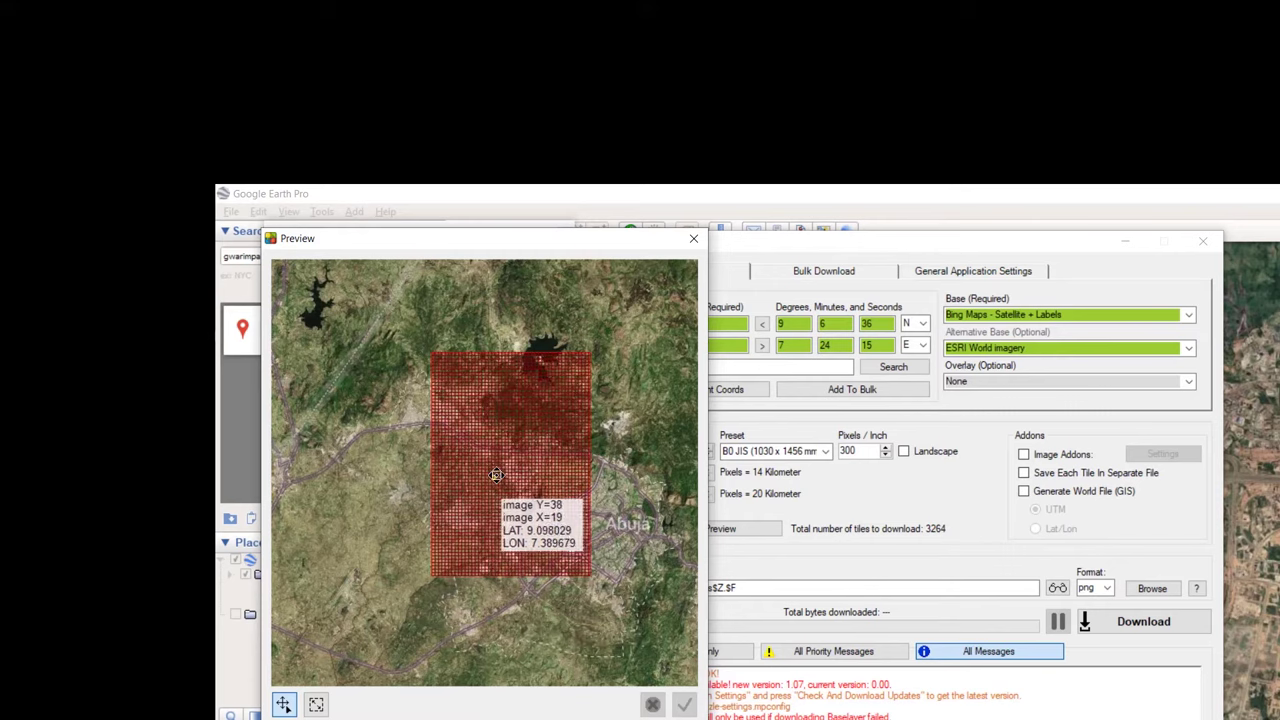
left_click_drag(497, 475, 511, 511)
left_click_drag(509, 377, 549, 400)
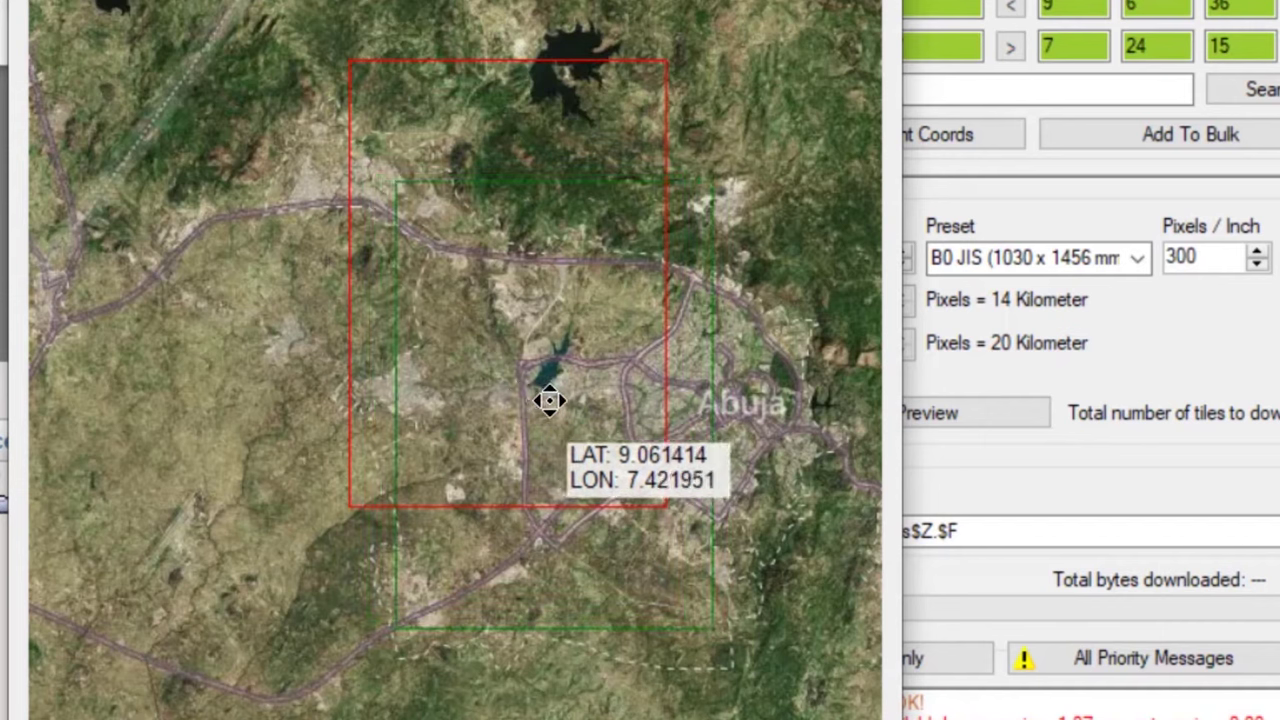
left_click_drag(549, 400, 613, 409)
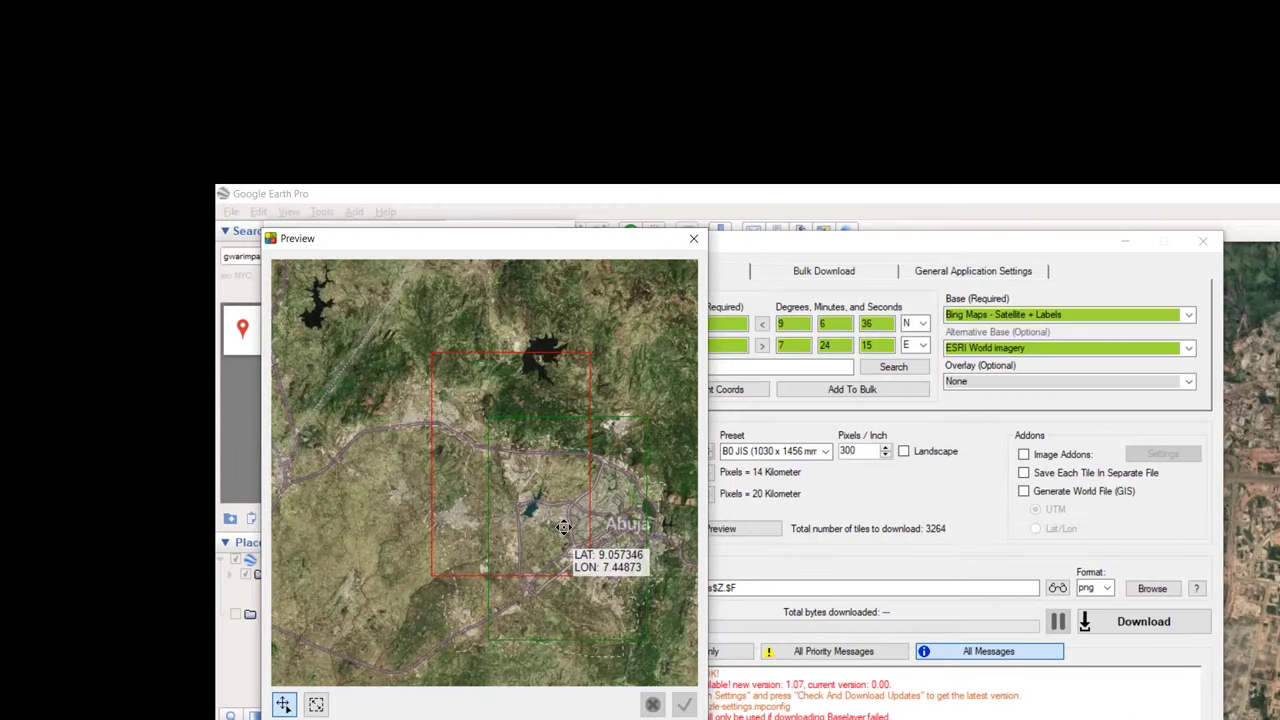
left_click_drag(564, 527, 570, 528)
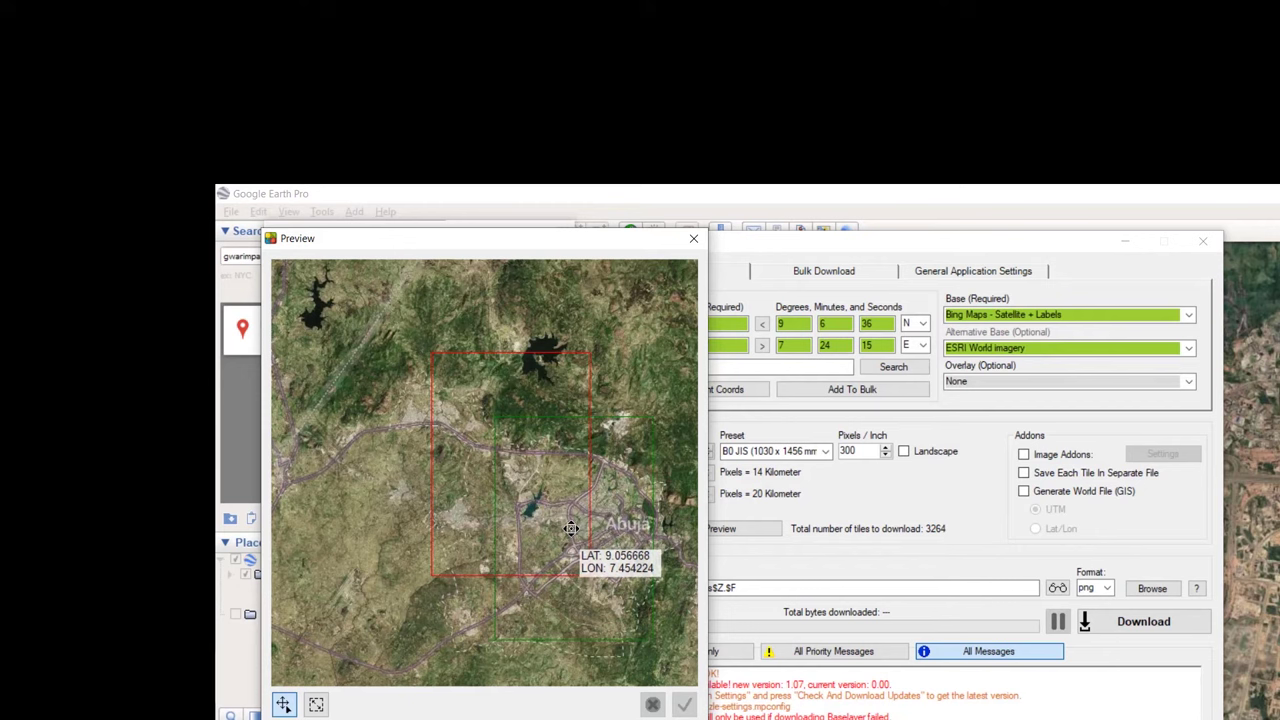
left_click_drag(570, 528, 572, 524)
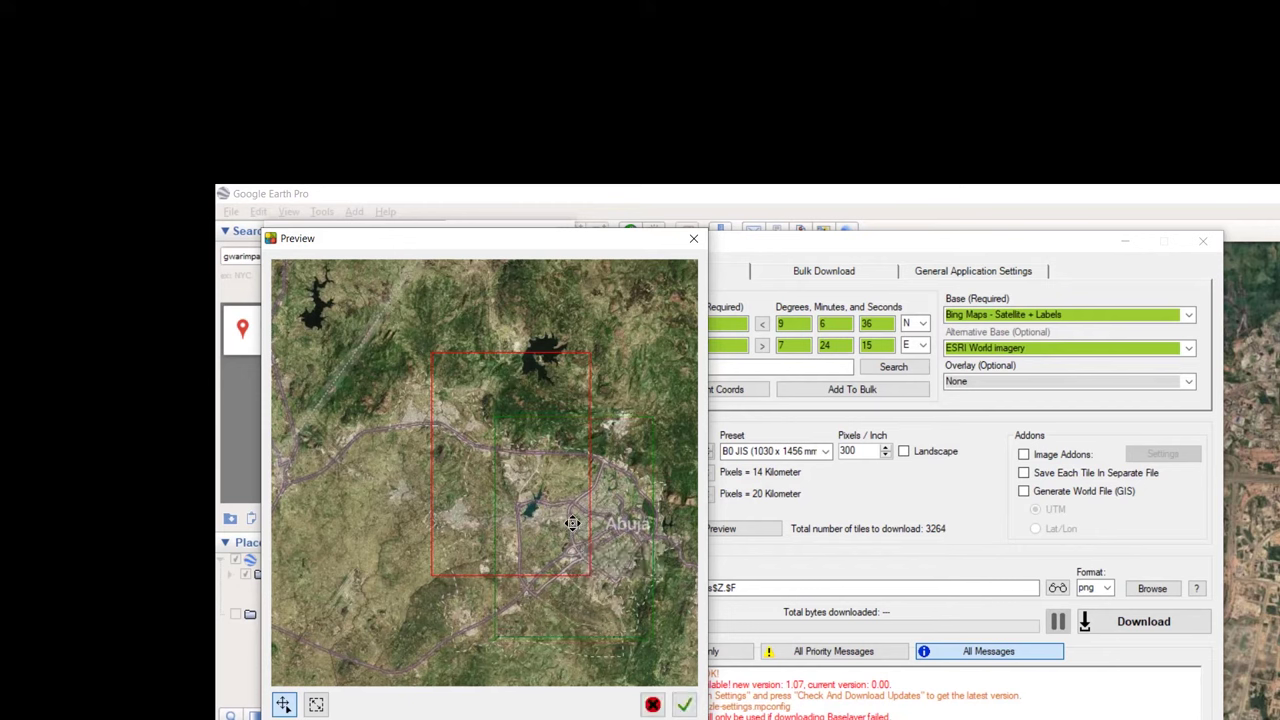
left_click(685, 706)
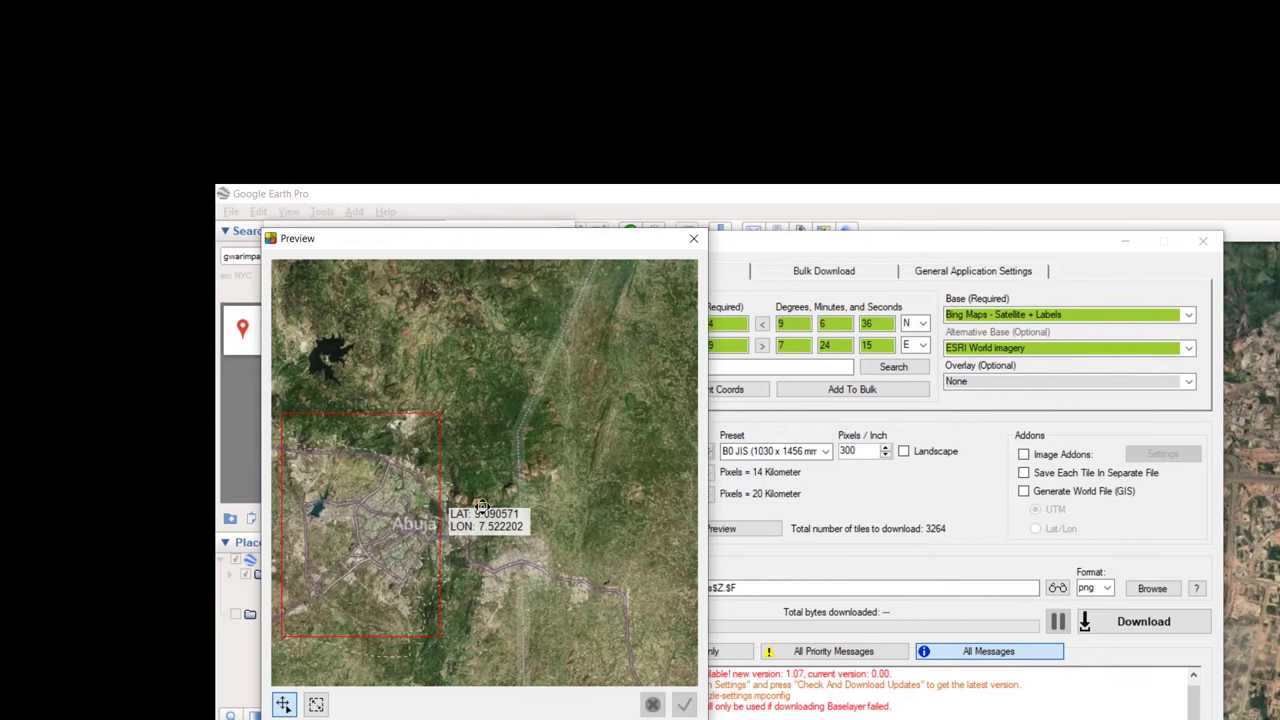
left_click(694, 240)
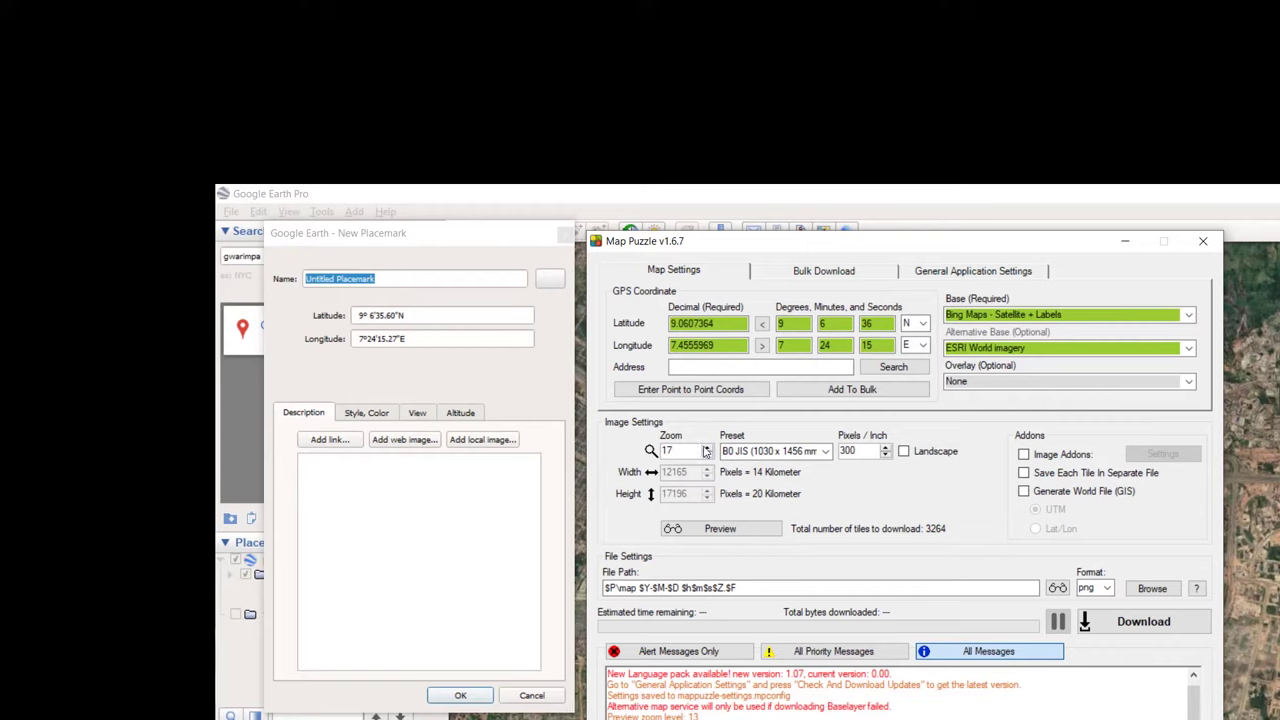
Try zoom level 18 for the image and preview the area it covers
left_click(707, 456)
left_click(707, 449)
left_click(707, 449)
left_click(722, 528)
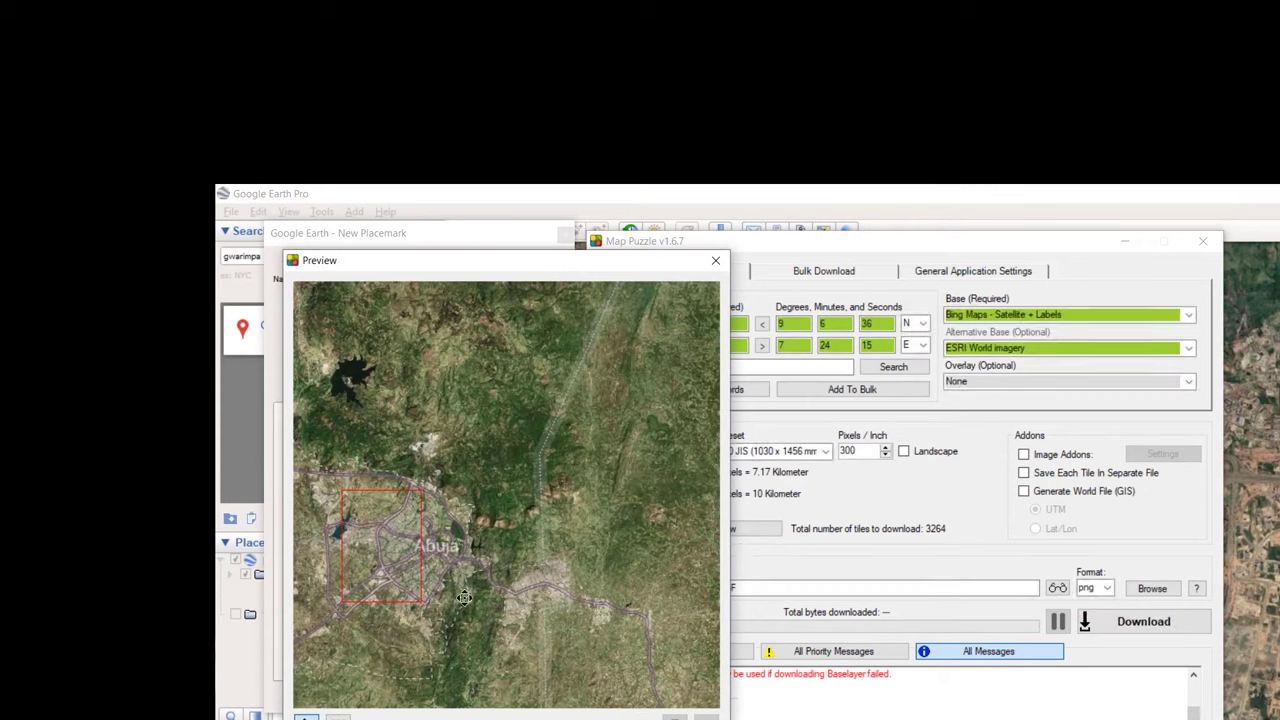
left_click(400, 541)
left_click(715, 260)
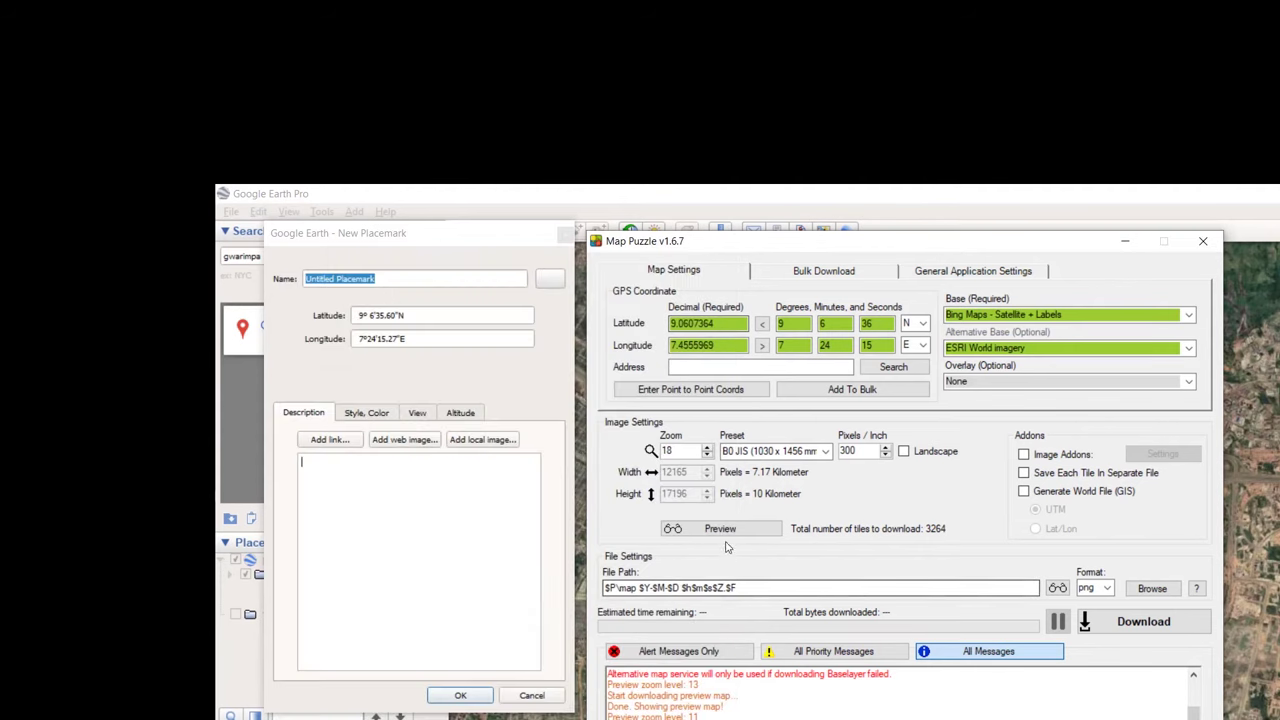
Set the image zoom level to 17 and preview the download area again
left_click(708, 456)
left_click(740, 537)
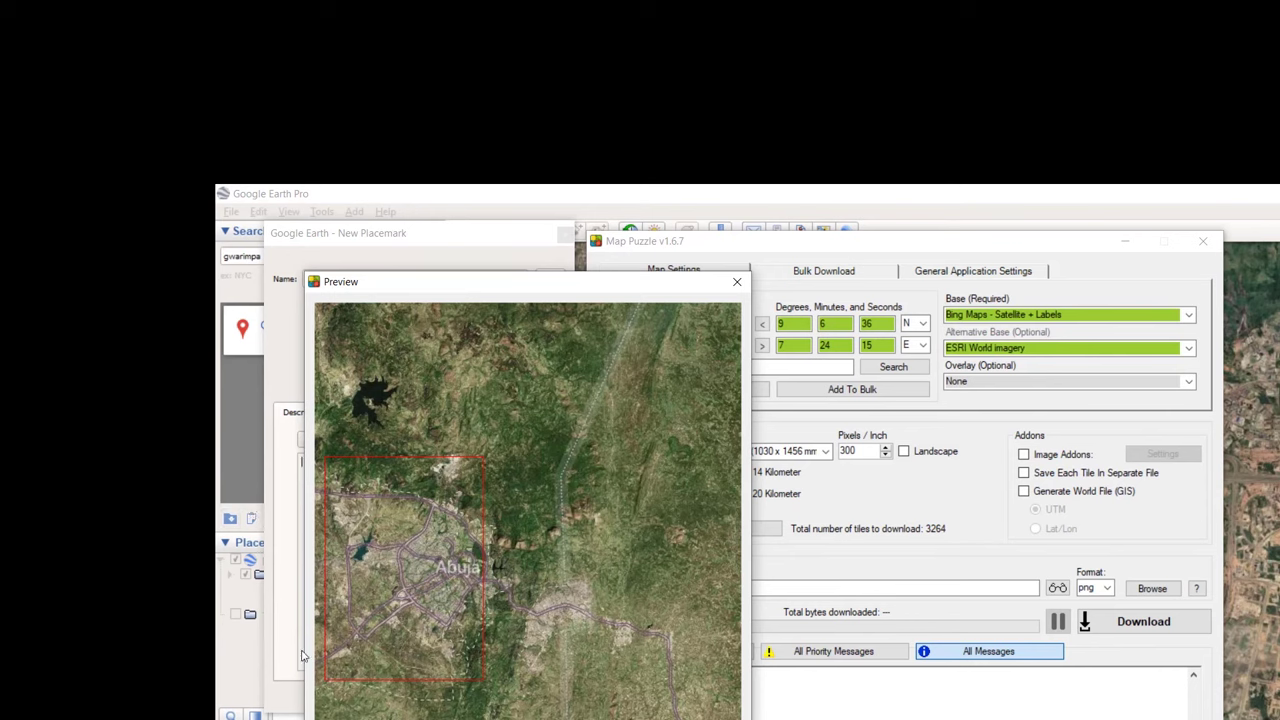
left_click(737, 284)
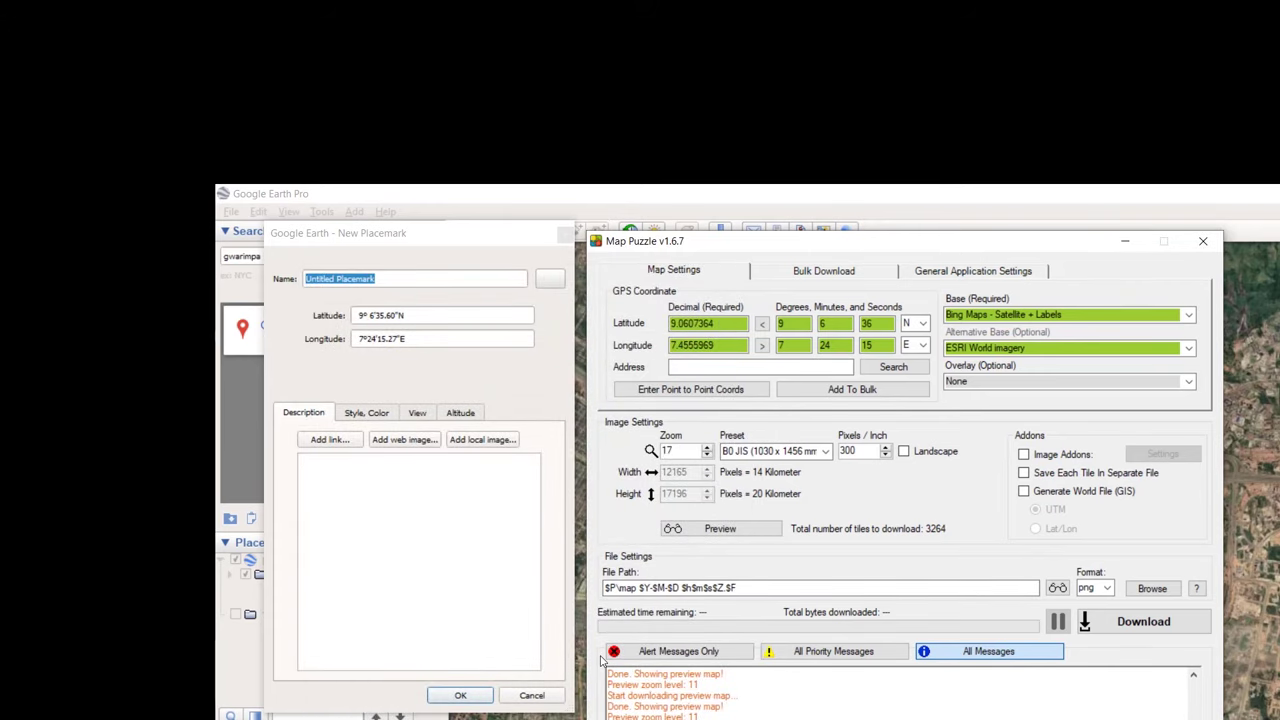
Browse for the output folder and expand Local Disk (C:) as its location
left_click(1156, 590)
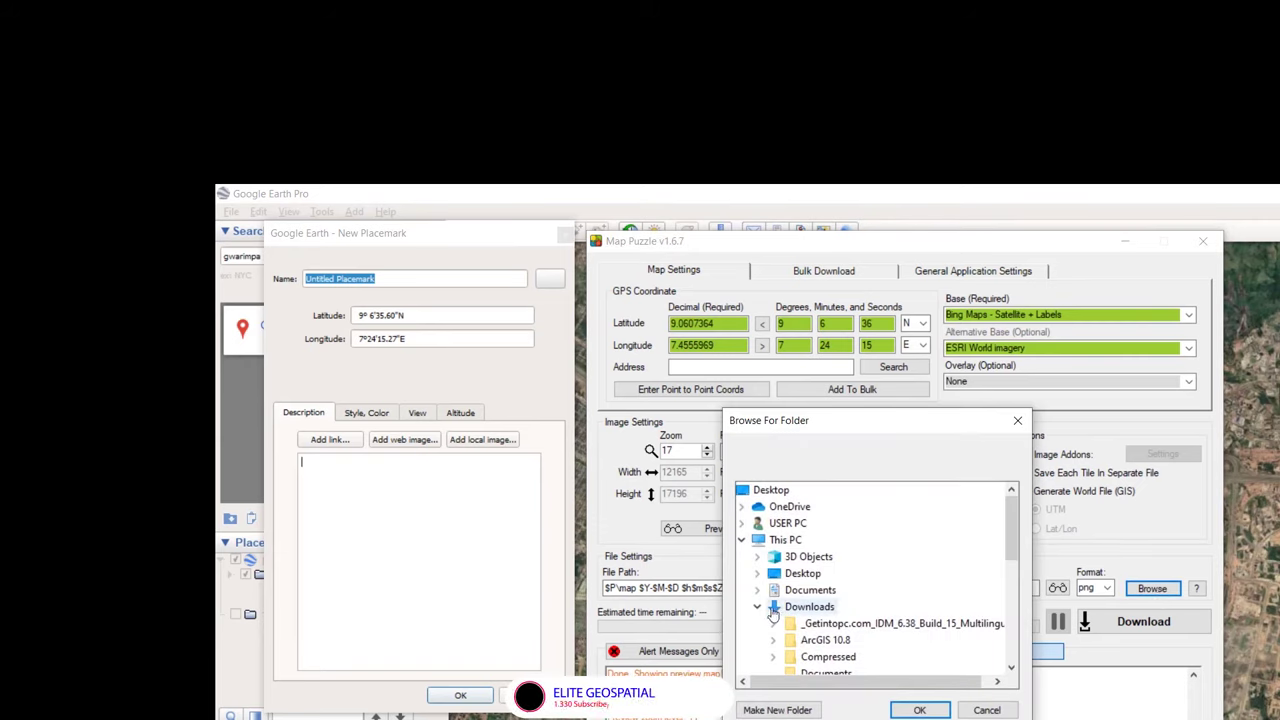
double_click(791, 575)
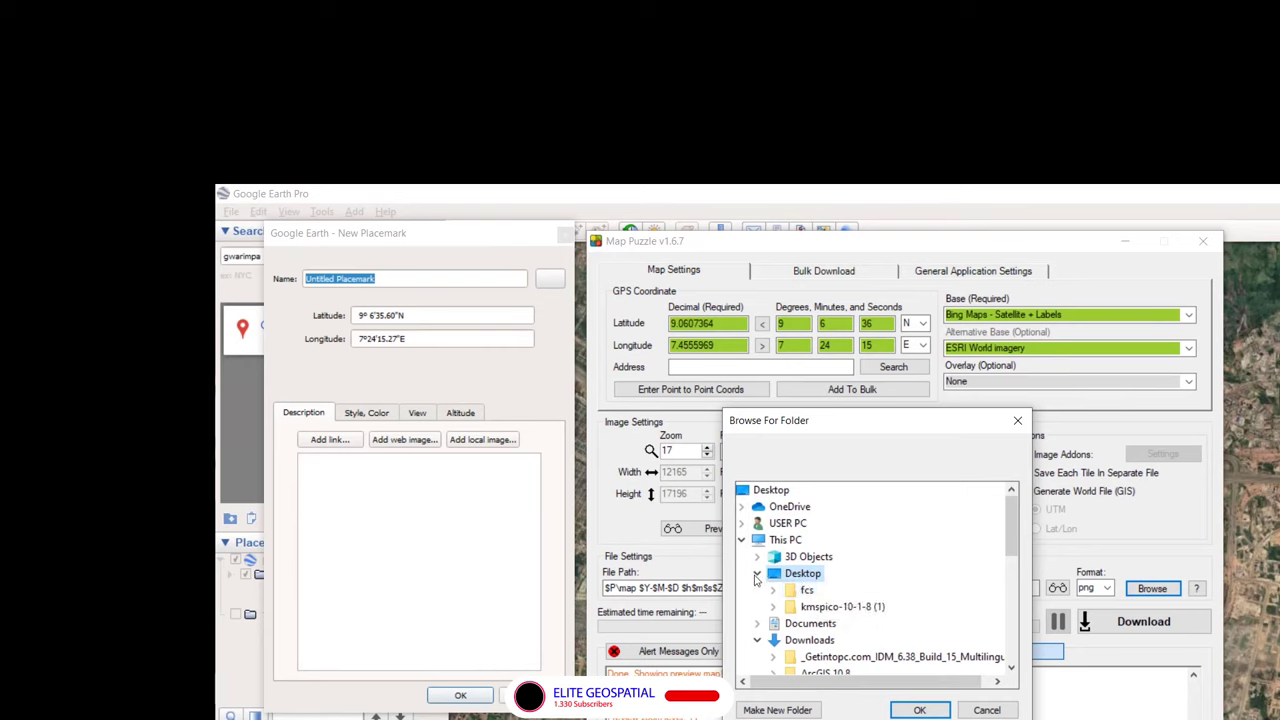
left_click(757, 574)
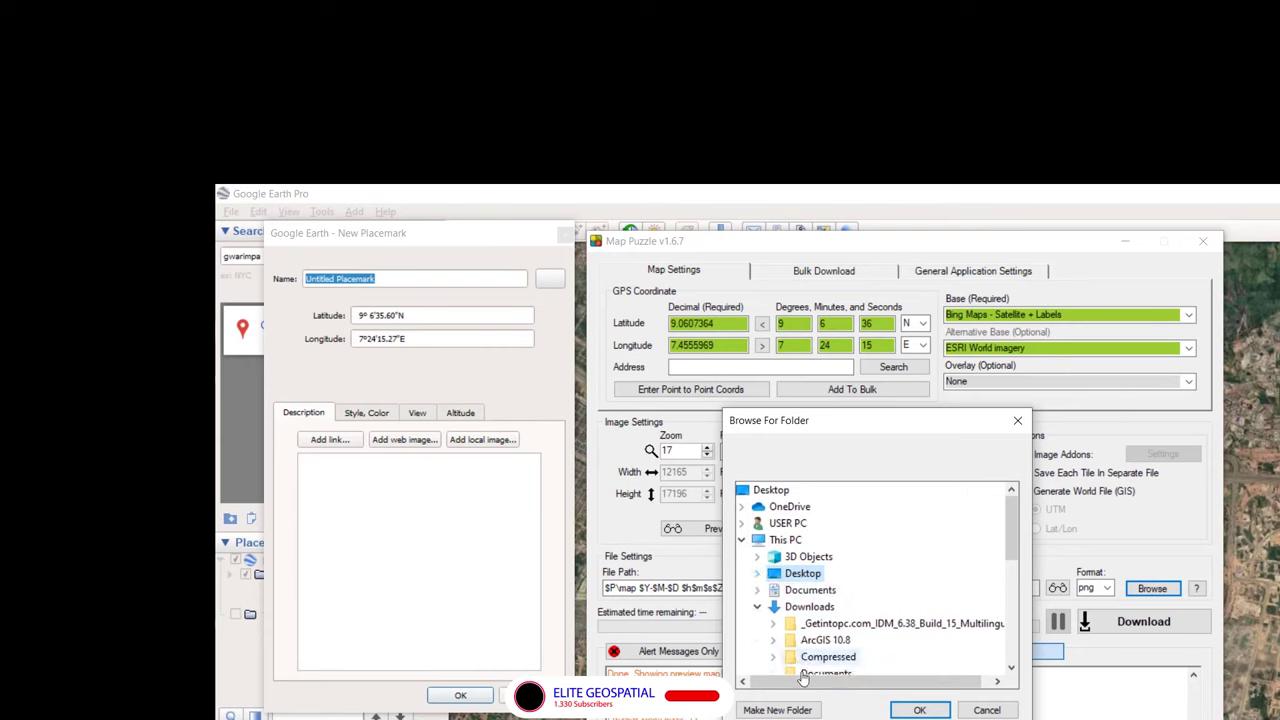
left_click(757, 606)
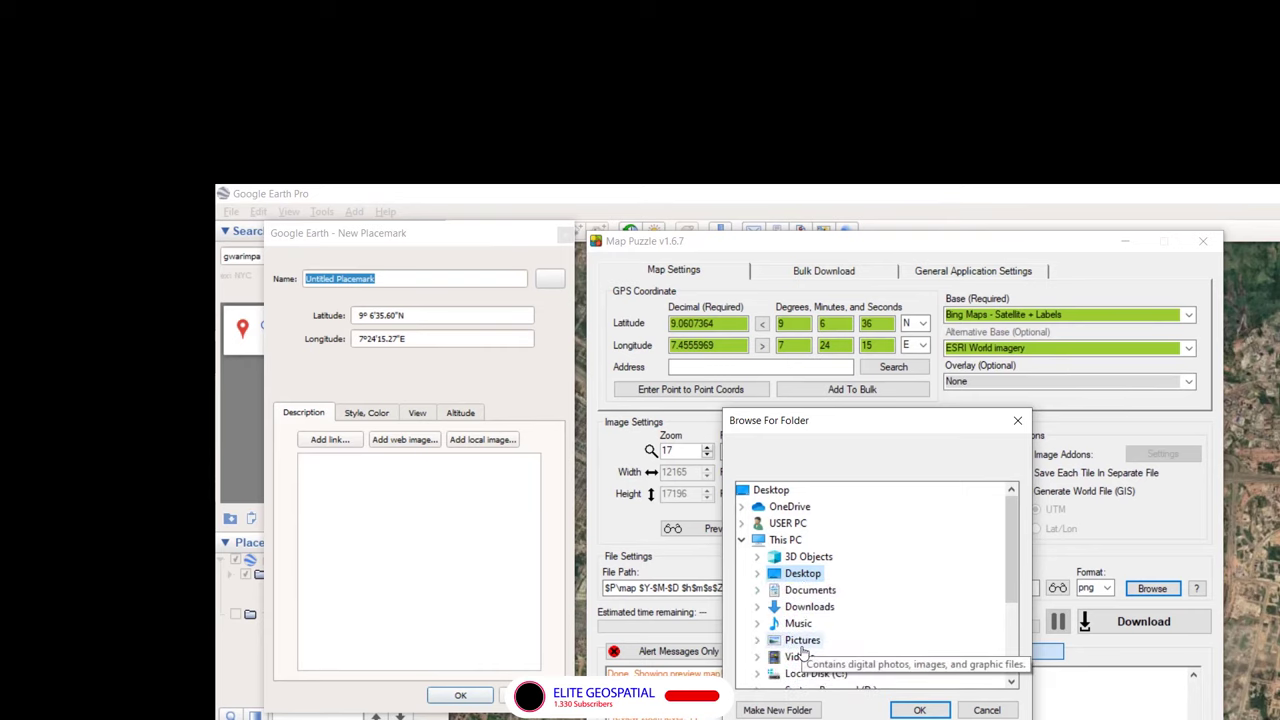
scroll(801, 651, "down", 2)
double_click(805, 572)
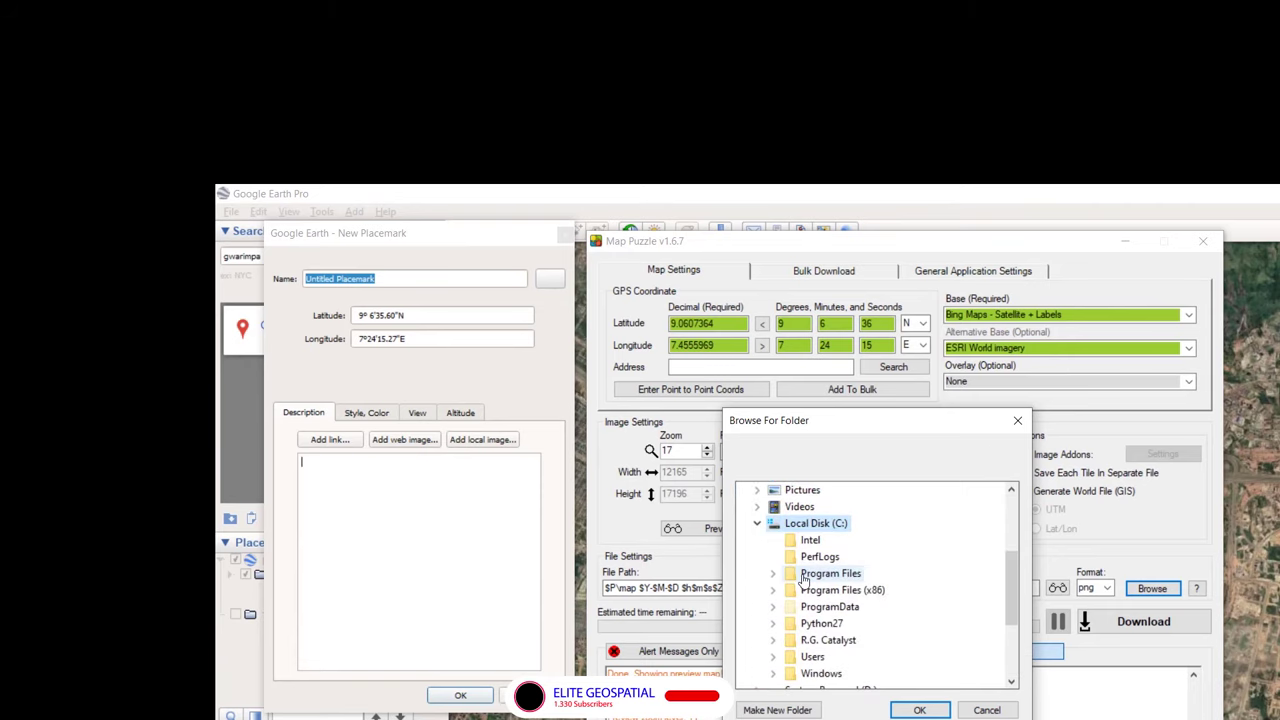
scroll(778, 665, "down", 1)
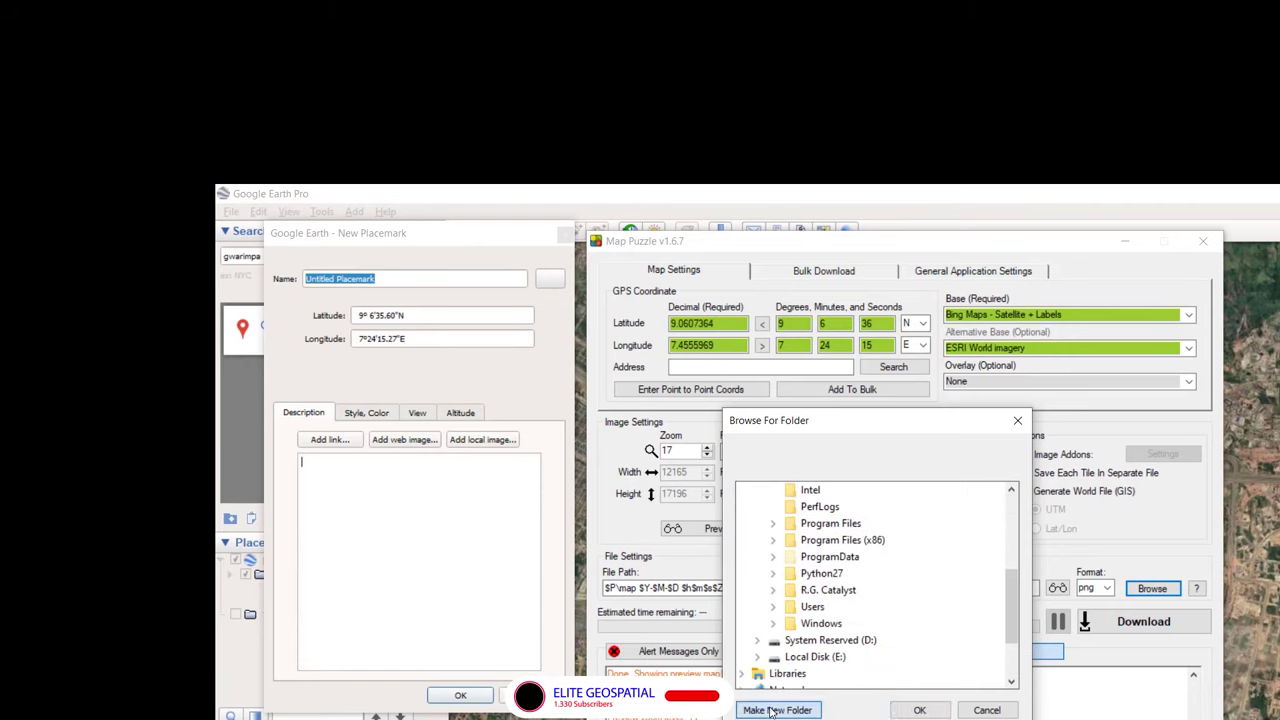
Create a new folder named "work" on Local Disk (C:) for the downloaded map
left_click(771, 710)
type("w")
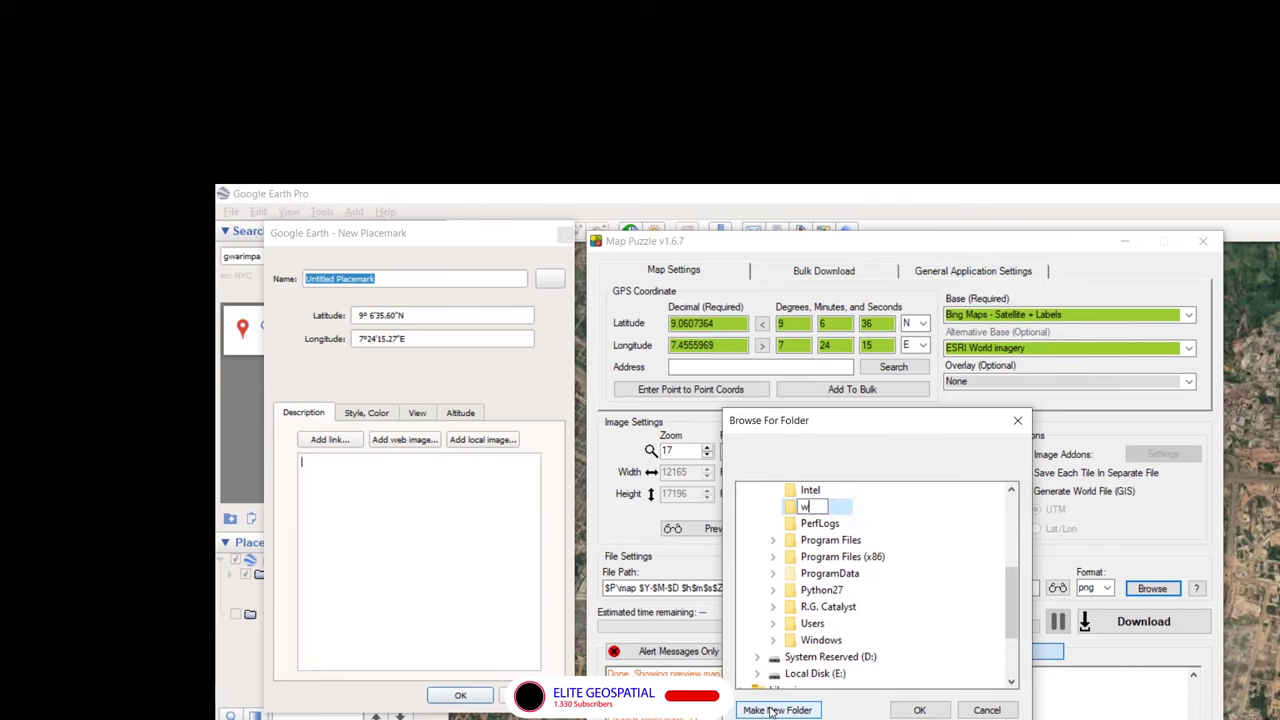
type("orld")
key("Escape")
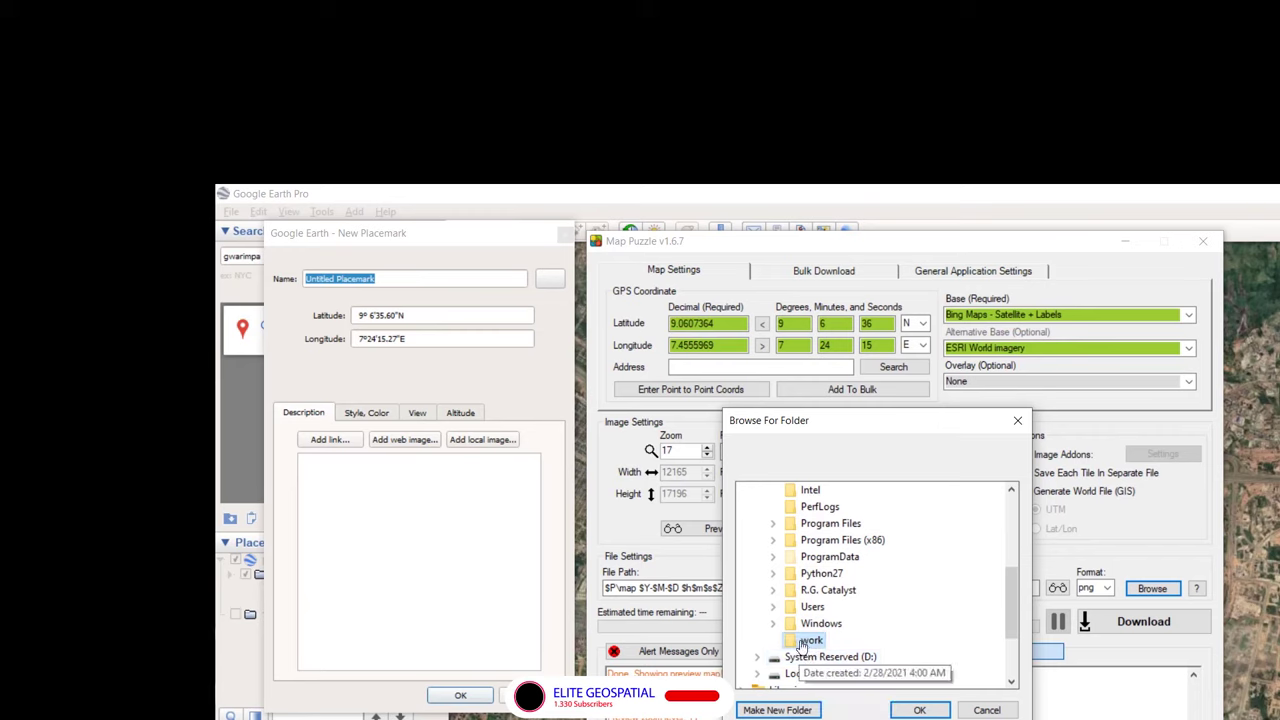
Confirm the work folder as the output location and name the output file "mapabuja", replacing the date and time placeholders
left_click(907, 712)
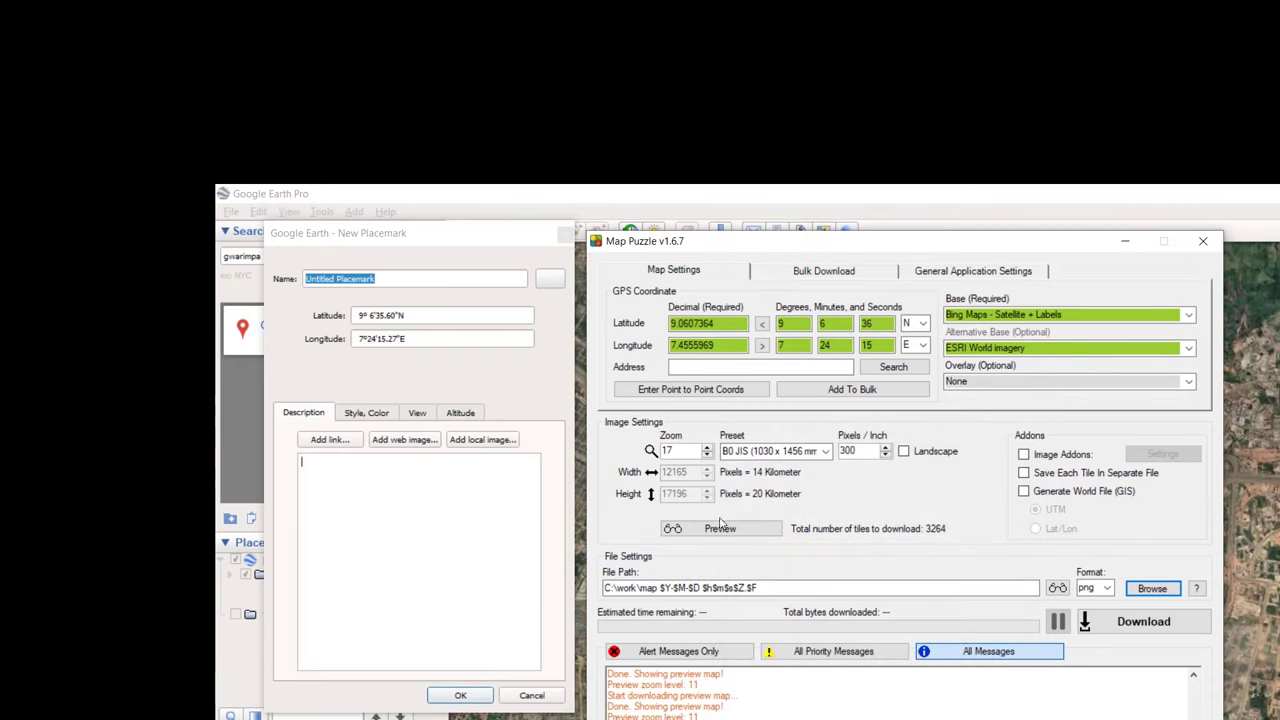
left_click(803, 592)
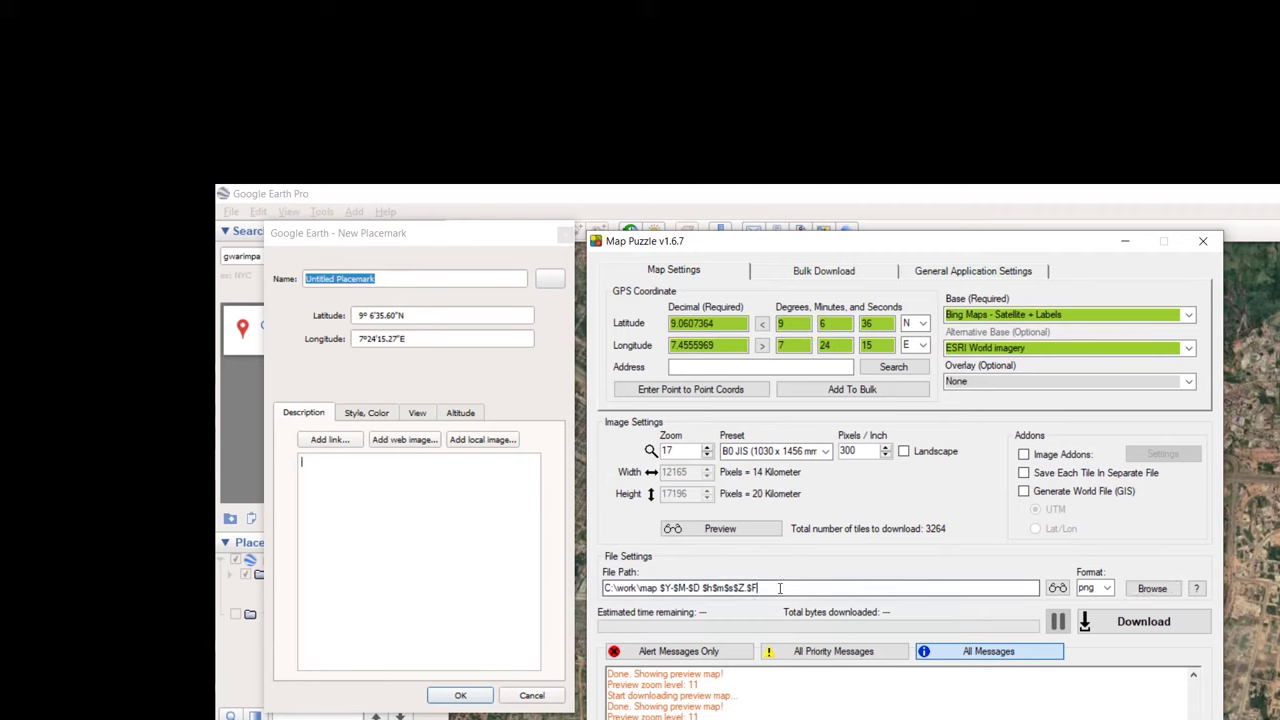
left_click_drag(780, 588, 659, 588)
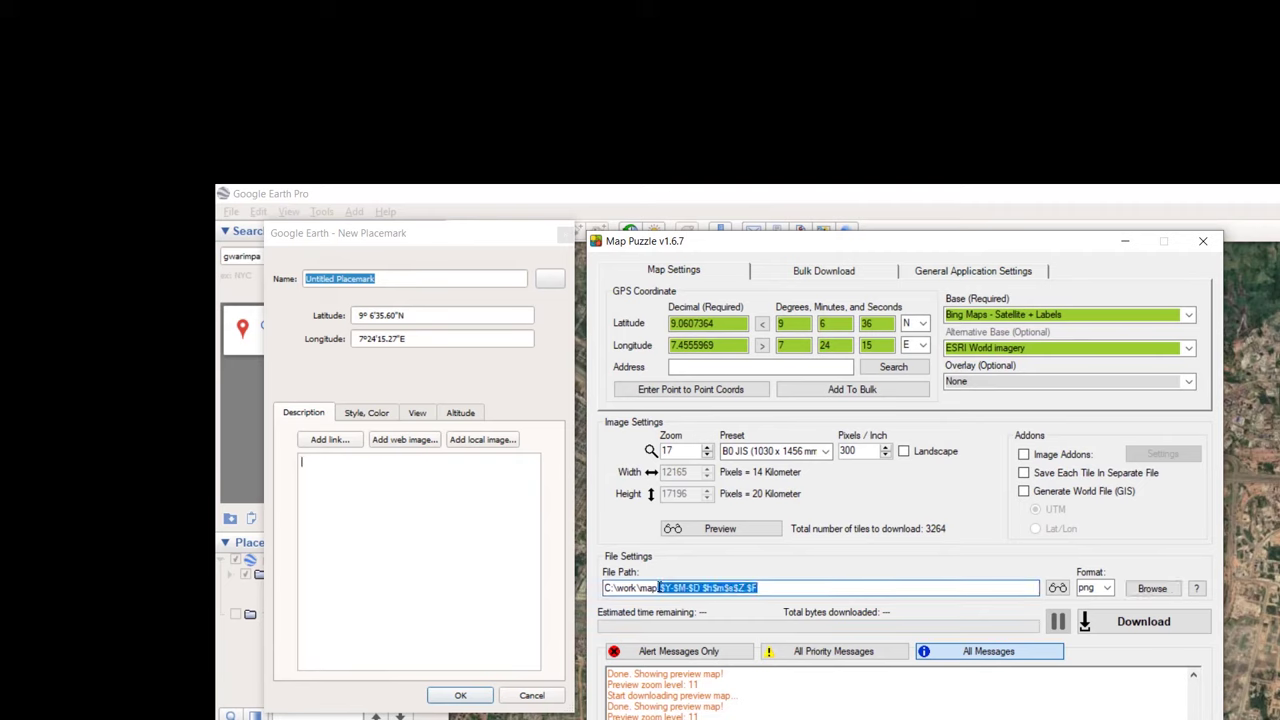
type("abu")
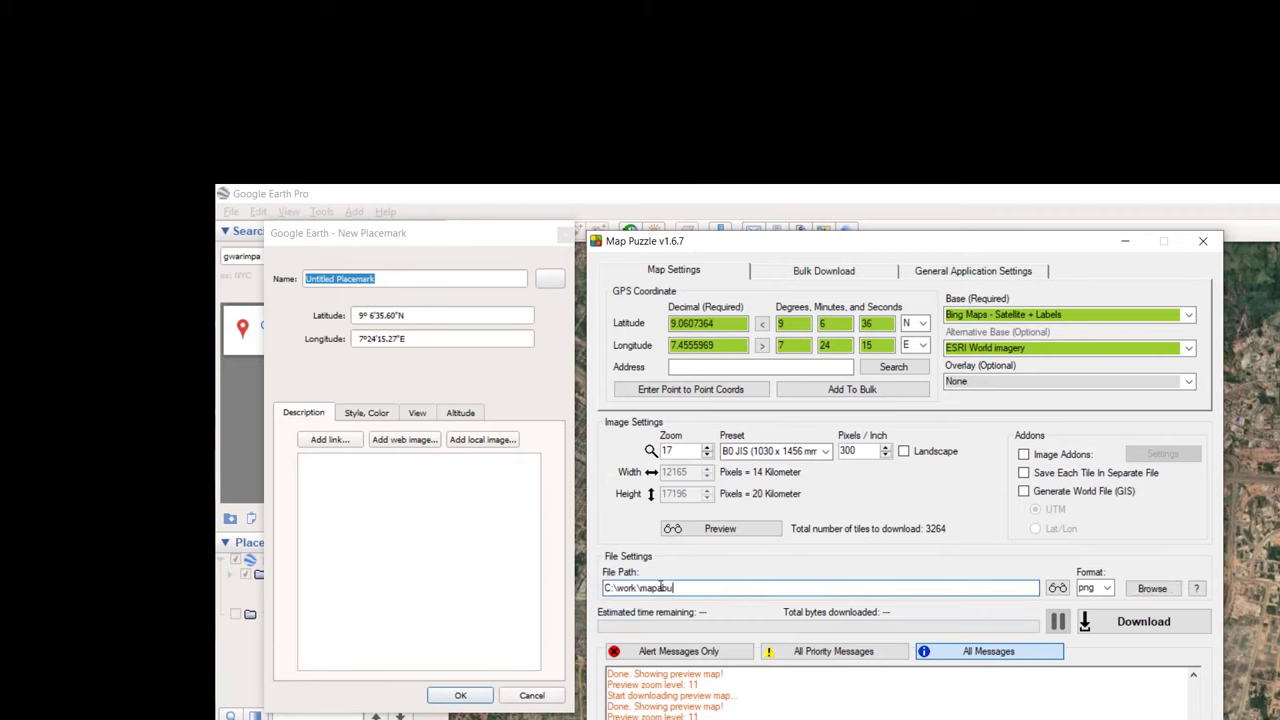
type("ja")
Set the output image format to tiff and start downloading the map
left_click(1110, 588)
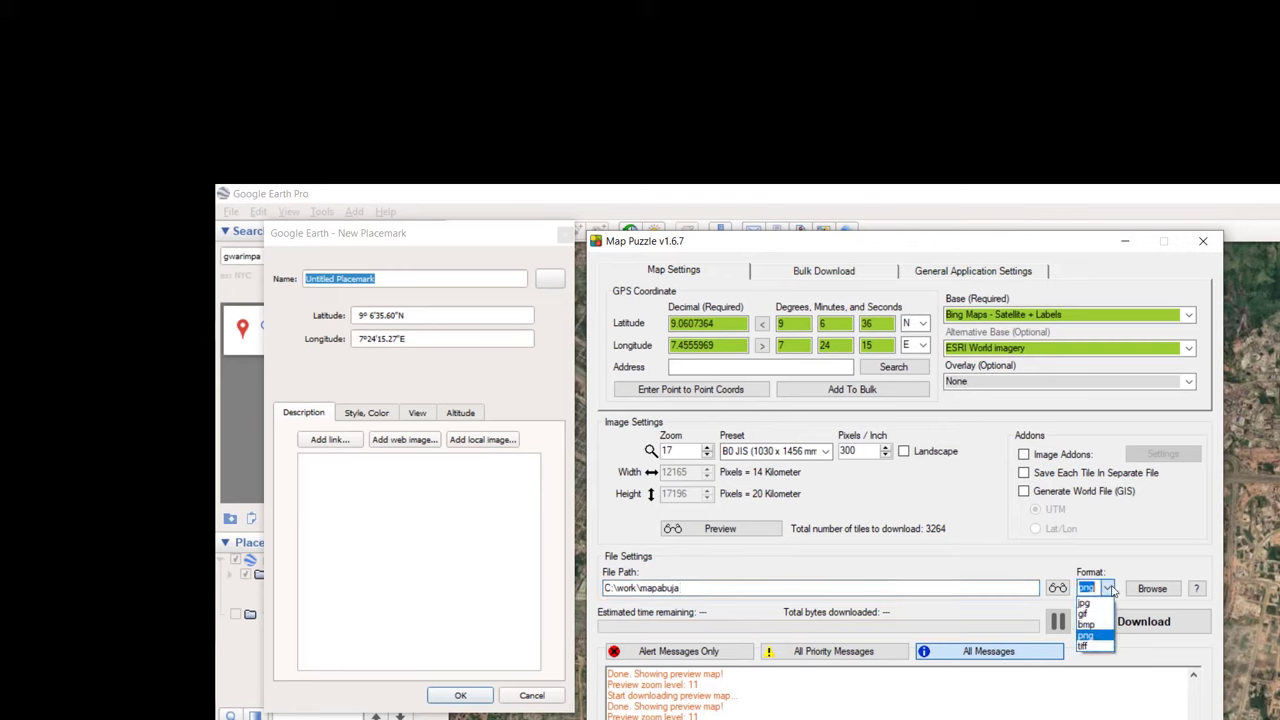
left_click(1089, 650)
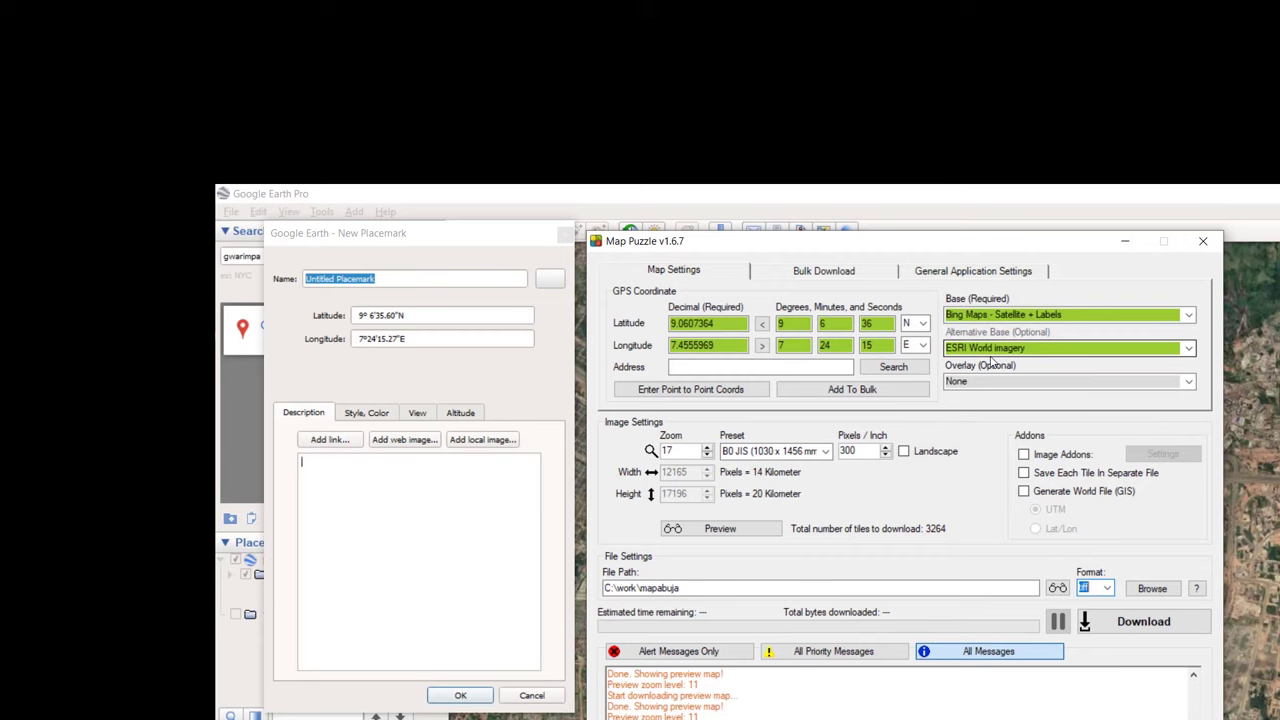
left_click(1108, 630)
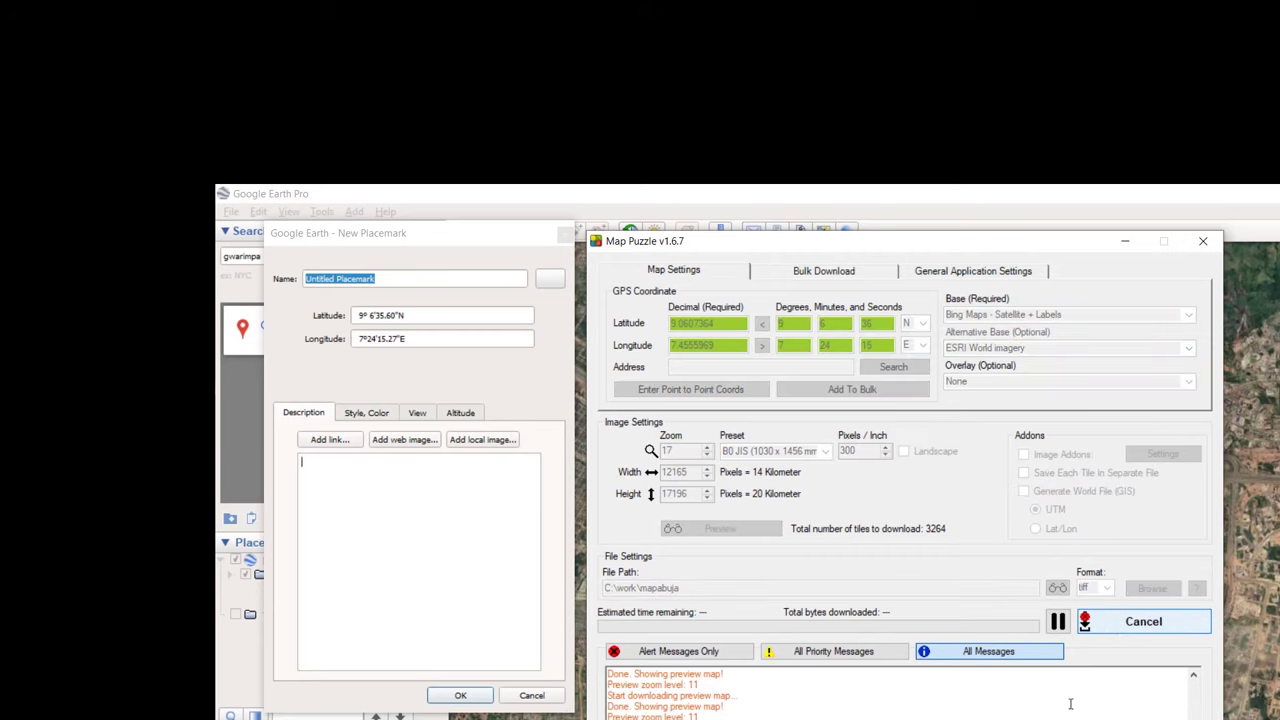